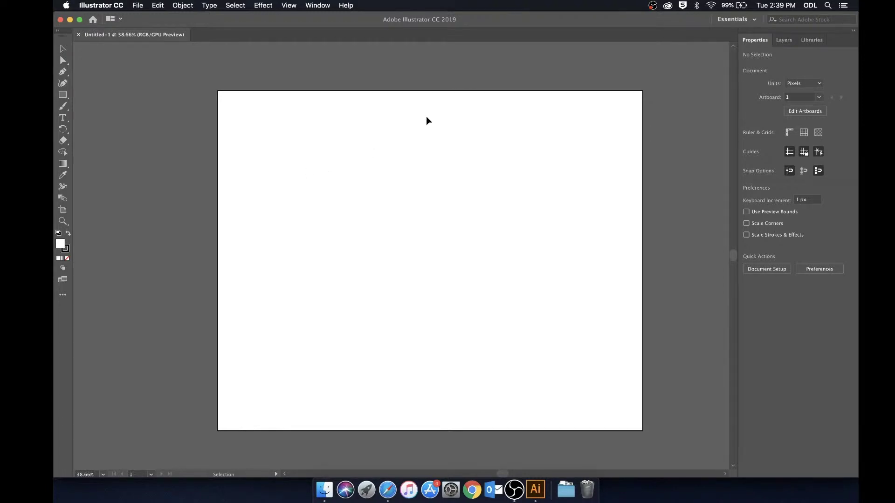
# Type the word 'Adobe' as a new text object on the artboard
pyautogui.scroll(-1, 396, 149)
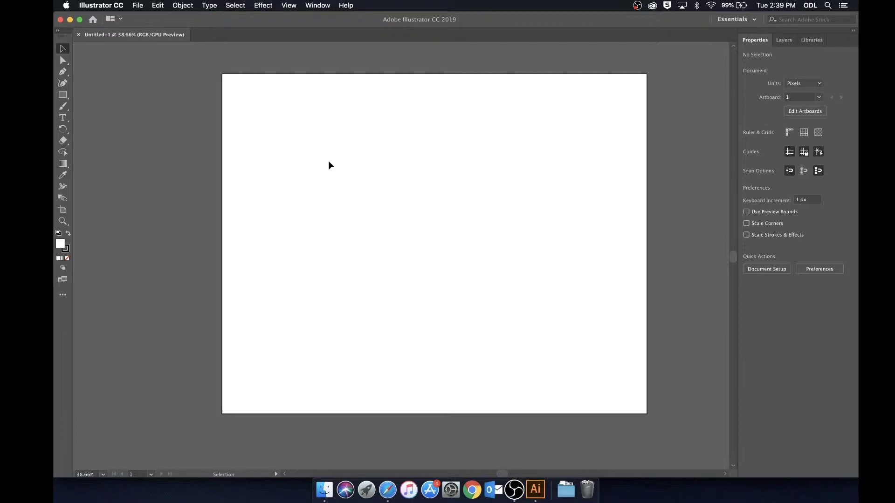
pyautogui.press('t')
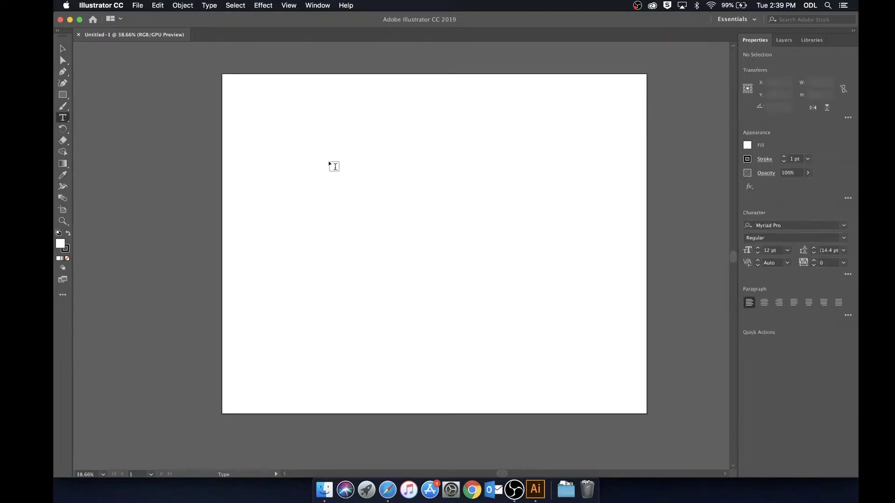
pyautogui.click(308, 165)
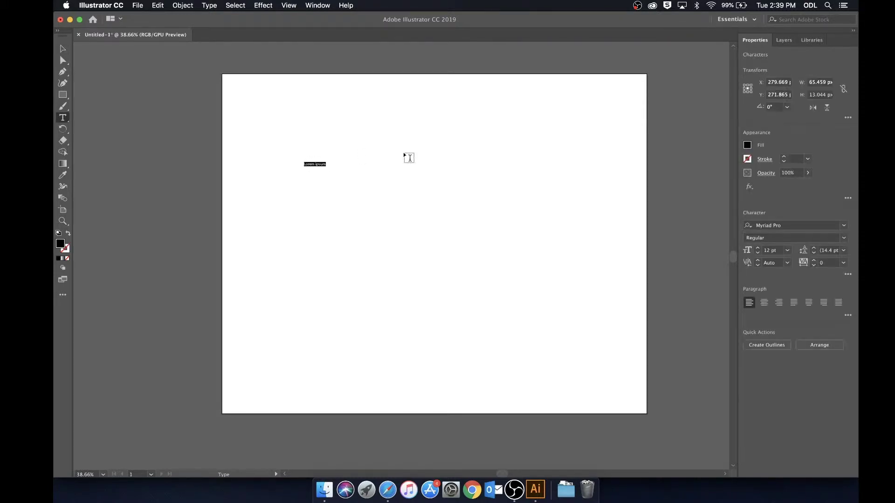
pyautogui.write('Adobe')
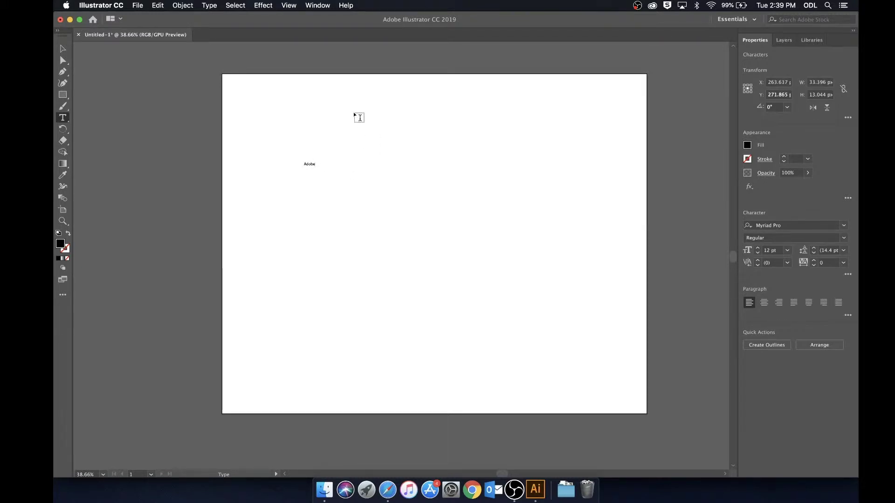
pyautogui.hotkey('ctrl', 'shift', 'a')
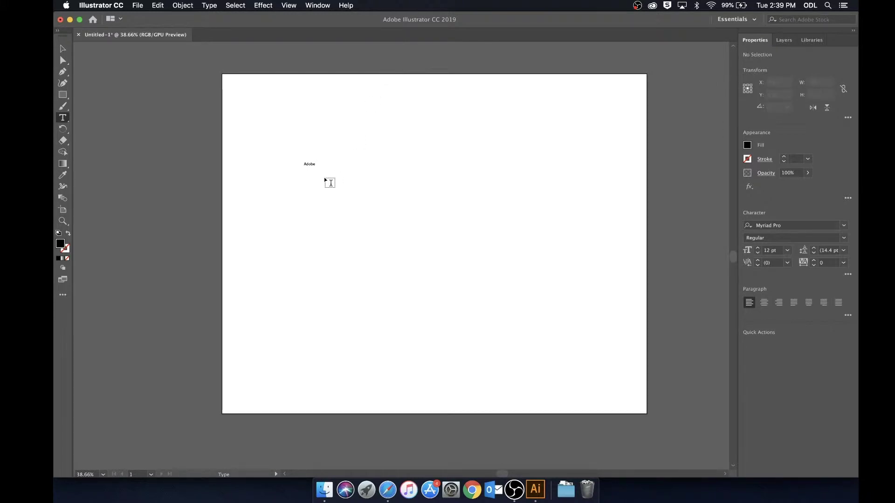
pyautogui.press('v')
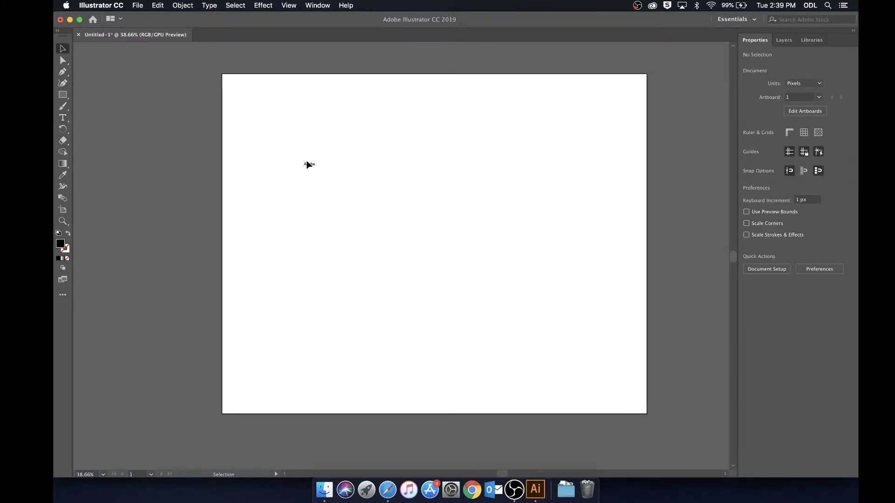
# Enlarge the Adobe text to about 160 pt and move it toward the artboard centre
pyautogui.click(311, 164)
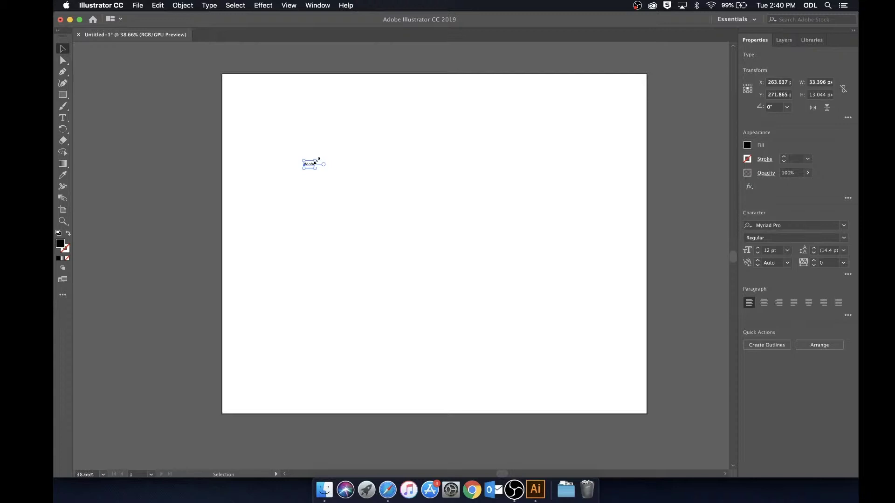
pyautogui.moveTo(316, 160); pyautogui.dragTo(485, 65)
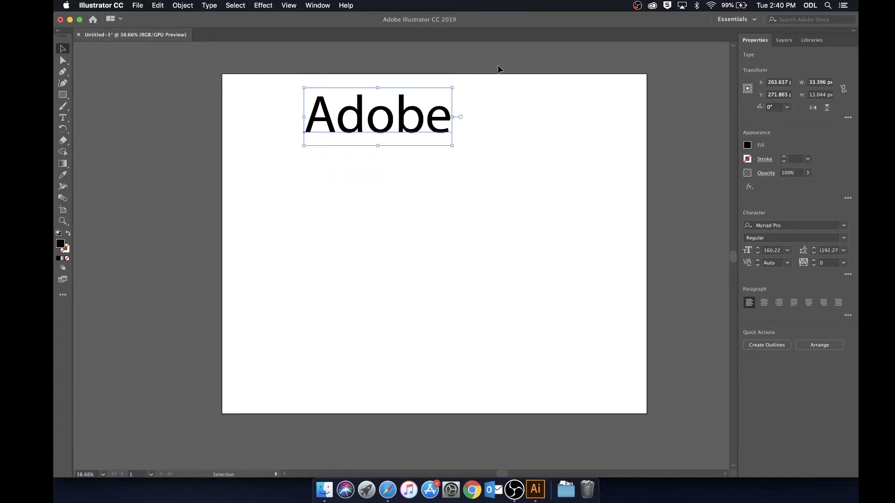
pyautogui.moveTo(401, 133)
pyautogui.mouseDown()
pyautogui.moveTo(401, 176)
pyautogui.moveTo(433, 216)
pyautogui.mouseUp()
pyautogui.scroll(-1, 510, 184)
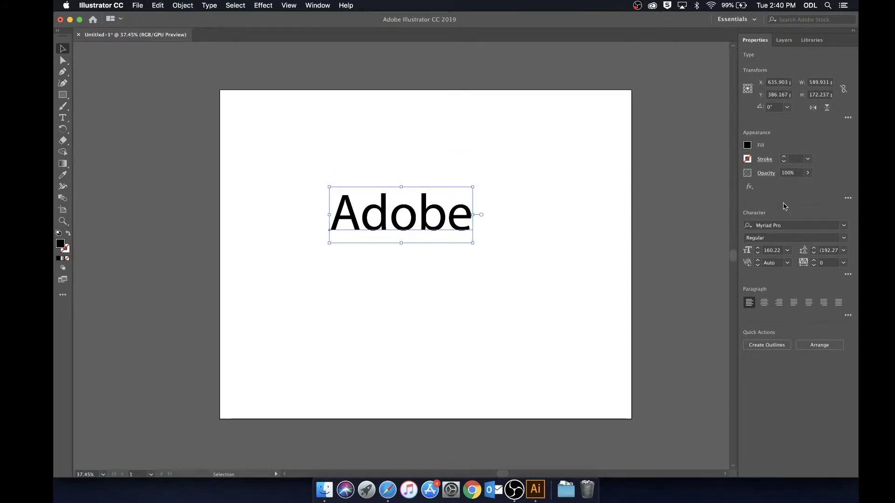
# Apply Orbitron Bold from the Character font list to the Adobe text
pyautogui.click(844, 227)
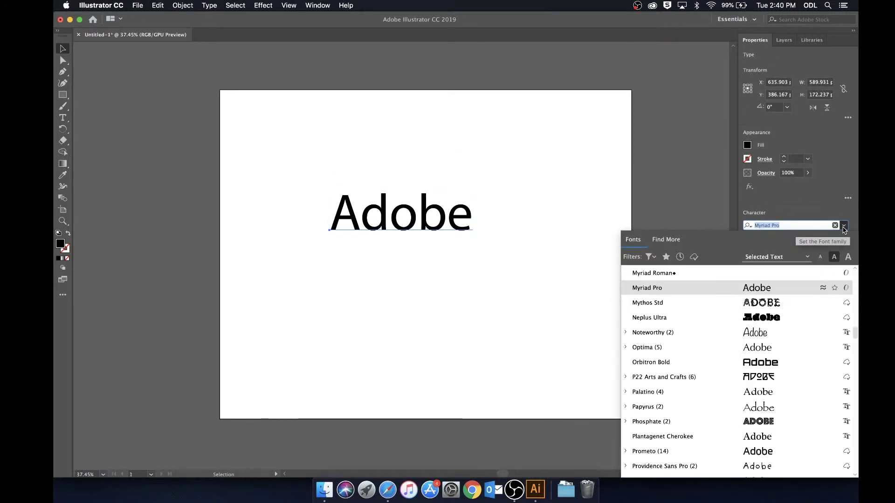
pyautogui.click(769, 368)
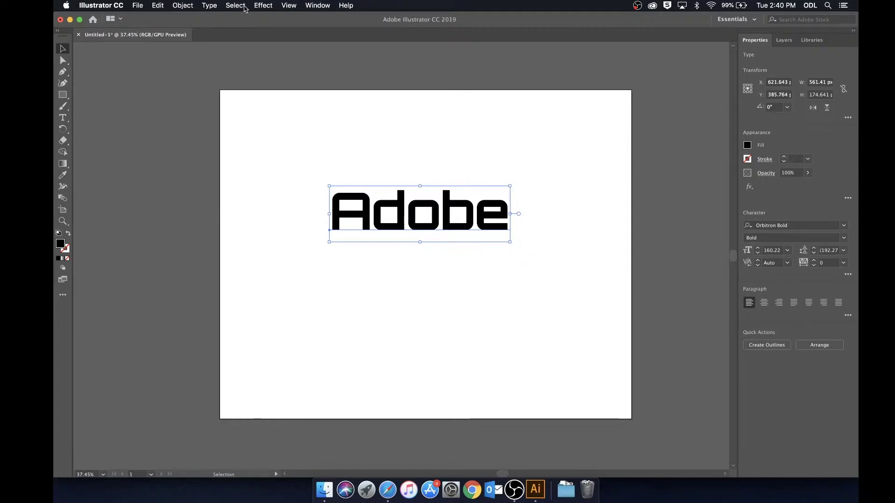
# Convert the Adobe text to outlines with Type > Create Outlines
pyautogui.click(210, 5)
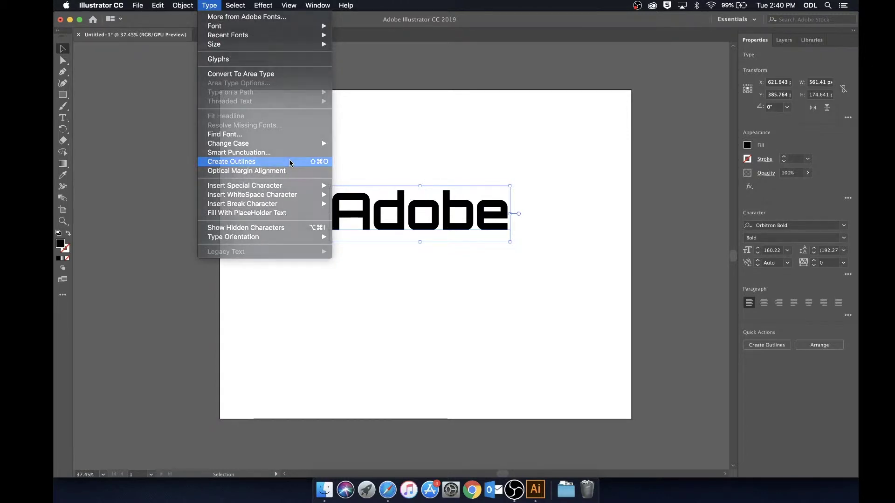
pyautogui.click(289, 161)
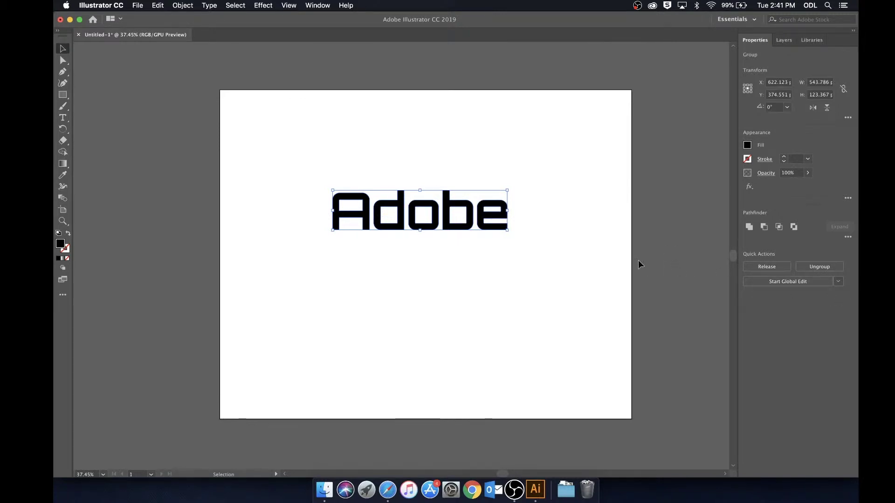
# Ungroup the outlined letters and check that the b moves on its own
pyautogui.click(813, 268)
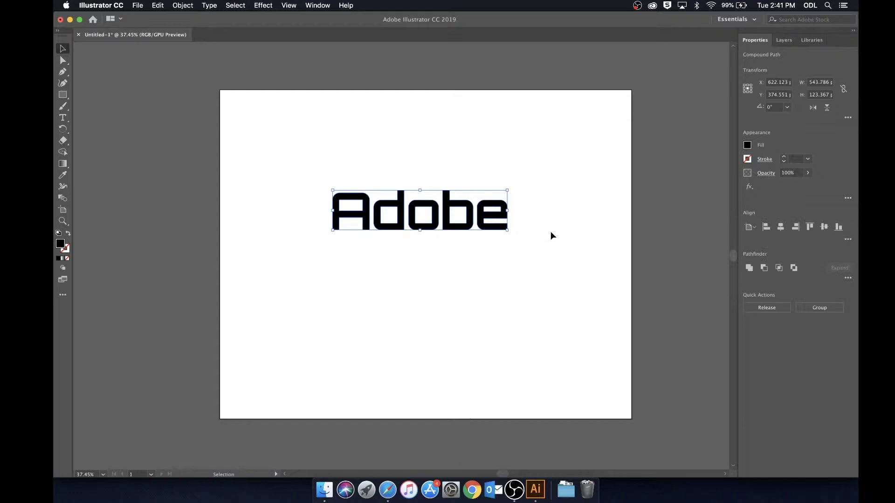
pyautogui.click(577, 226)
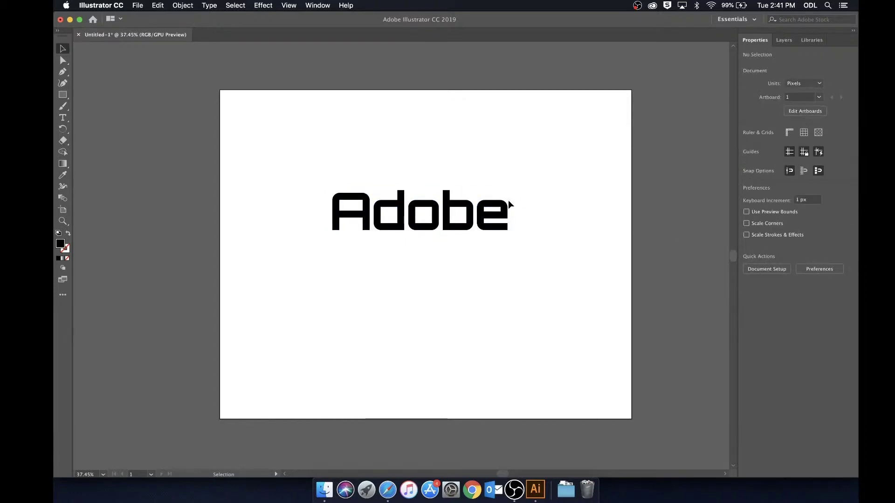
pyautogui.moveTo(457, 205)
pyautogui.mouseDown()
pyautogui.moveTo(433, 209)
pyautogui.moveTo(457, 206)
pyautogui.mouseUp()
pyautogui.moveTo(295, 187); pyautogui.dragTo(536, 225)
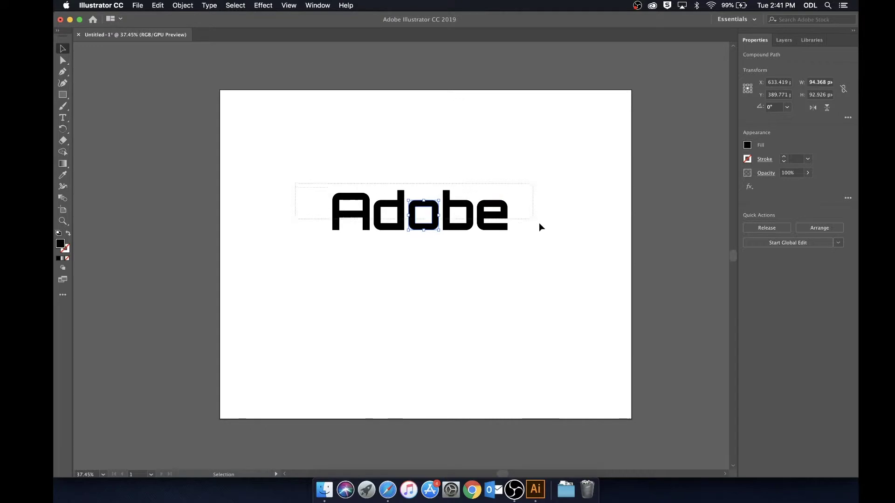
pyautogui.click(528, 249)
# Zoom in on the b and prepare it for anchor-point editing
pyautogui.scroll(1, 459, 195)
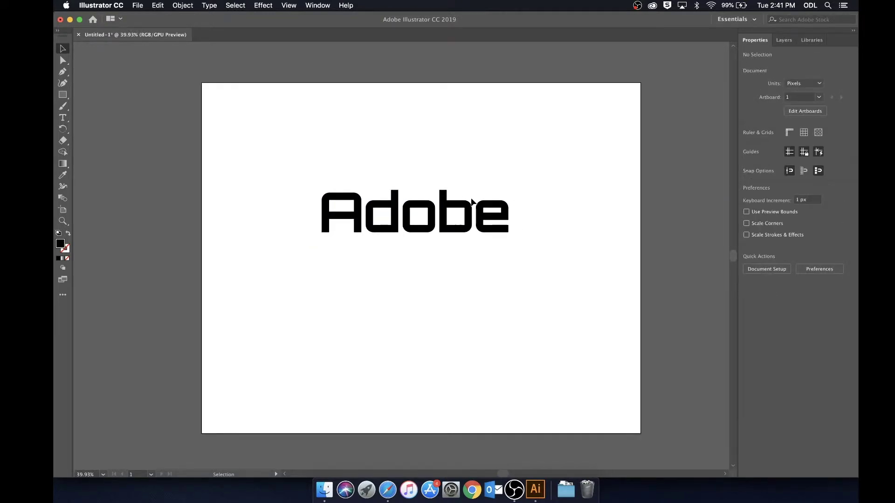
pyautogui.click(450, 205)
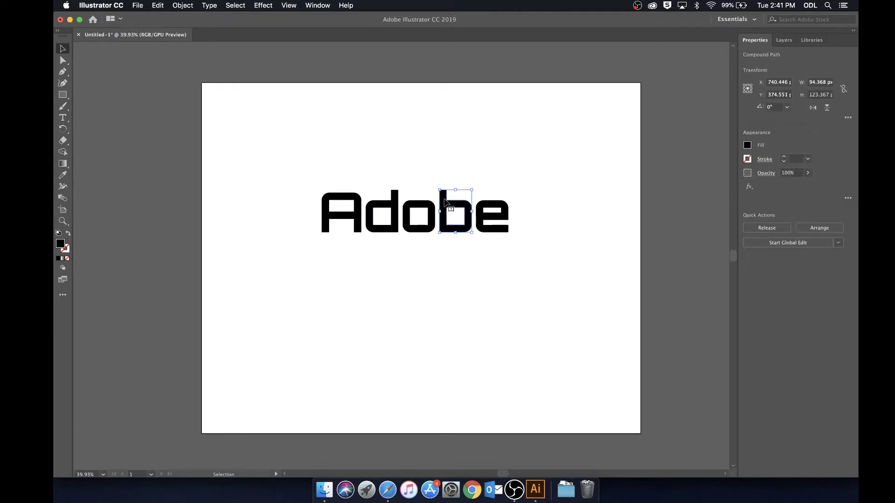
pyautogui.scroll(5, 442, 207)
pyautogui.scroll(1, 442, 207)
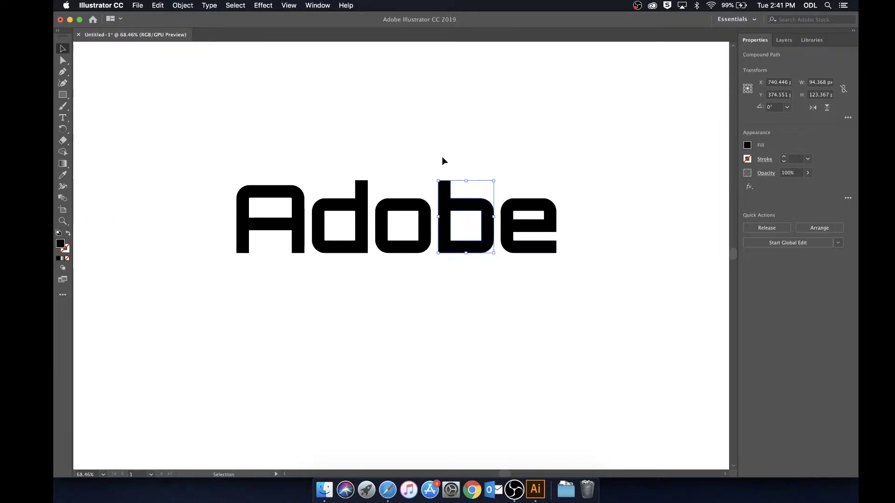
pyautogui.click(451, 170)
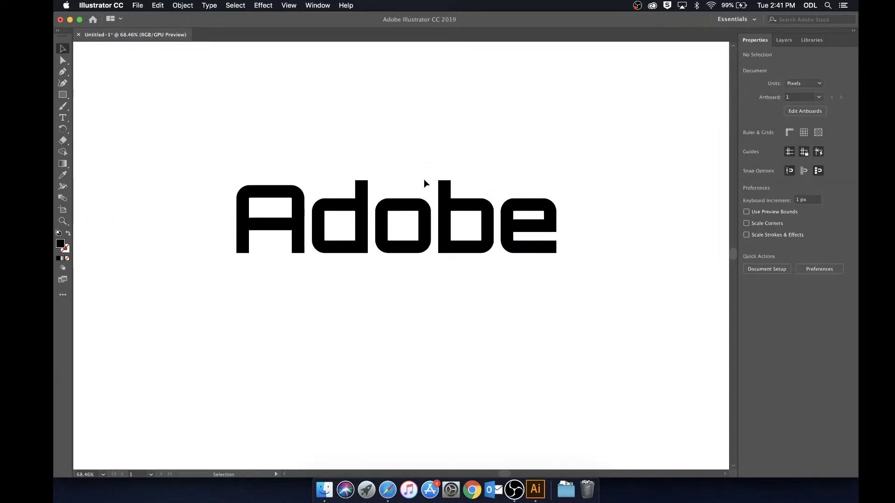
pyautogui.click(63, 62)
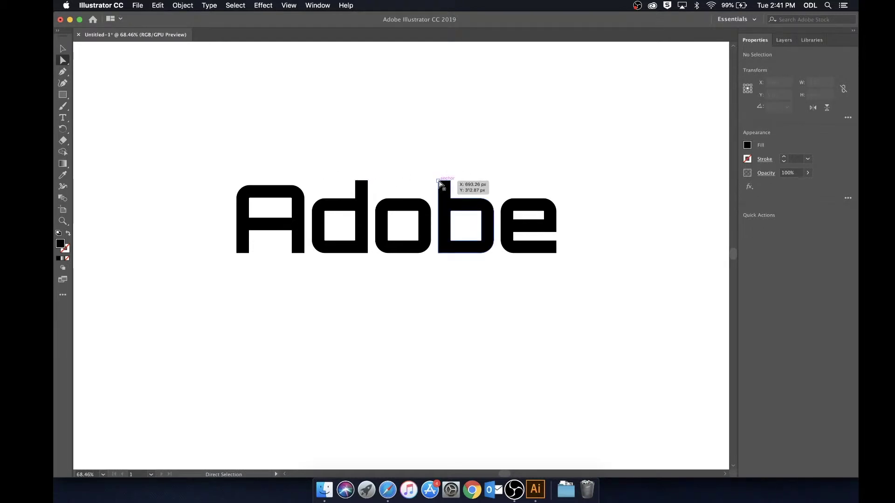
# Select the b's two top anchors and drag them far upward to lengthen the stem
pyautogui.press('v')
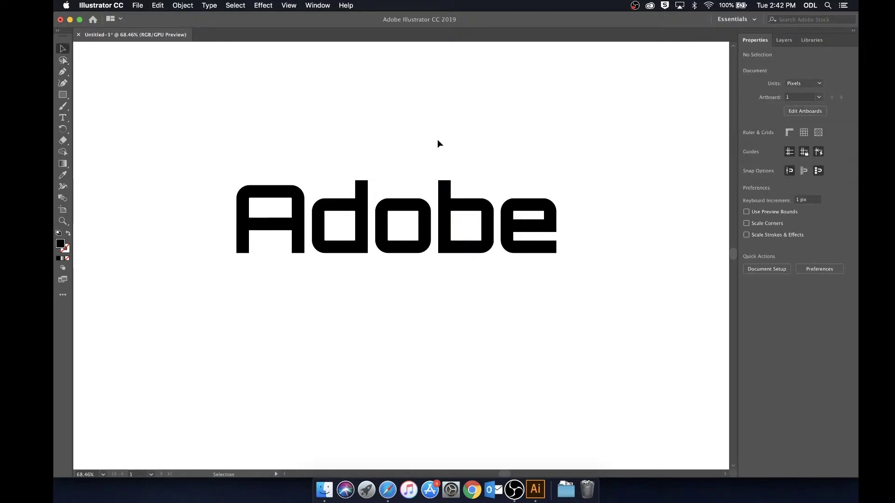
pyautogui.press('a')
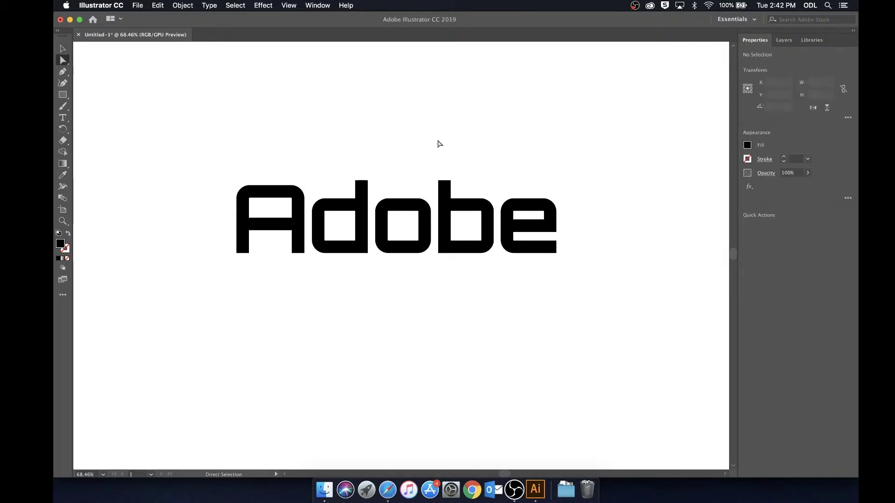
pyautogui.click(450, 182)
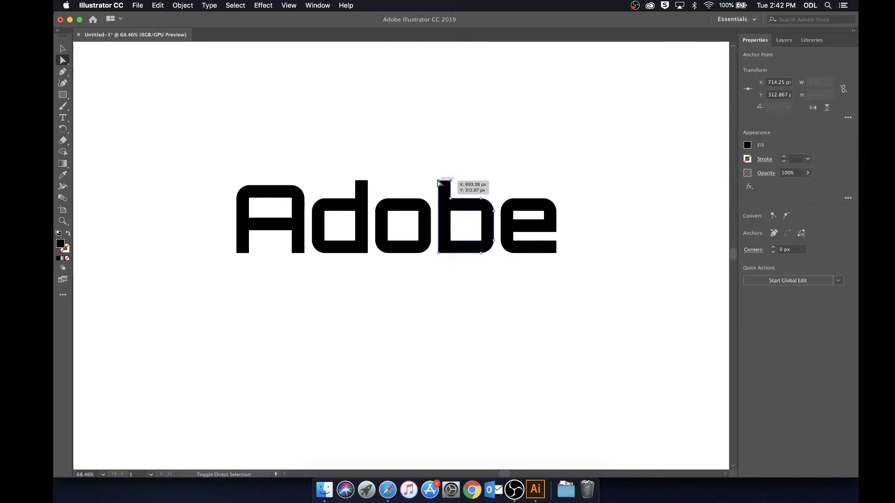
pyautogui.keyDown('shift'); pyautogui.click(438, 182); pyautogui.keyUp('shift')
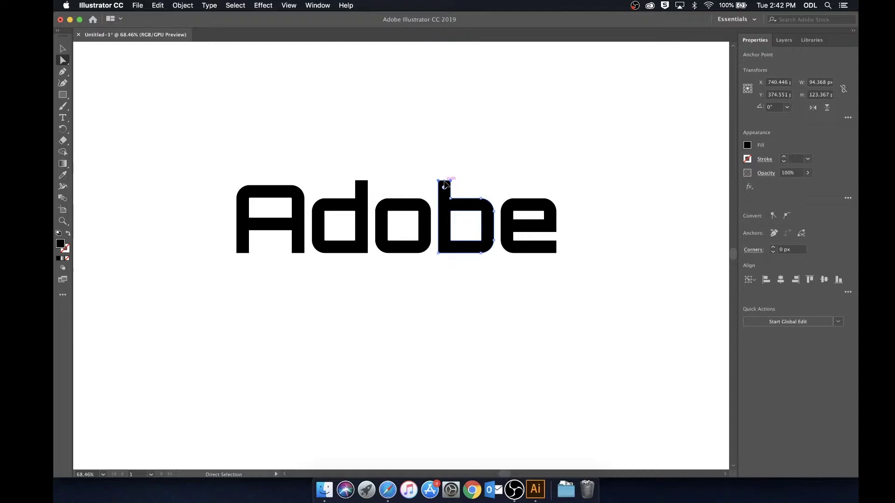
pyautogui.moveTo(445, 185); pyautogui.dragTo(445, 83)
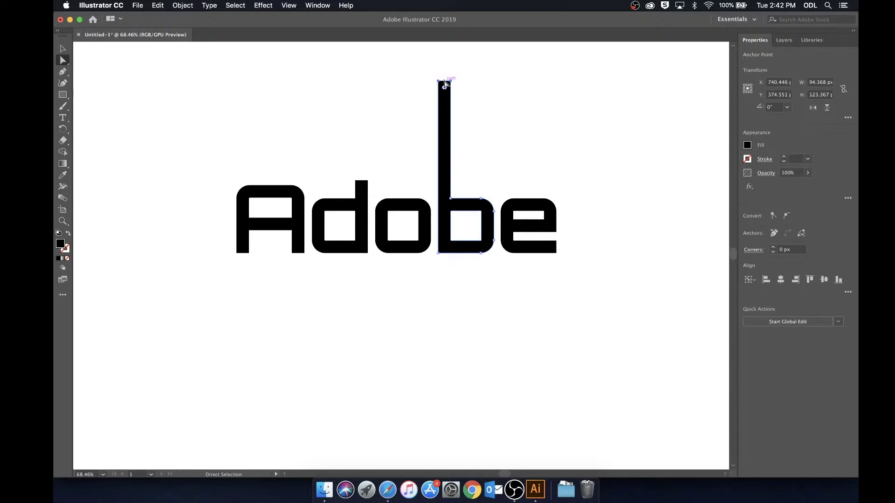
# Drag the e's lower-right anchors far right to form a long bottom tail
pyautogui.click(499, 140)
pyautogui.scroll(1, 499, 140)
pyautogui.hscroll(2, 470, 245)
pyautogui.scroll(-1, 470, 245)
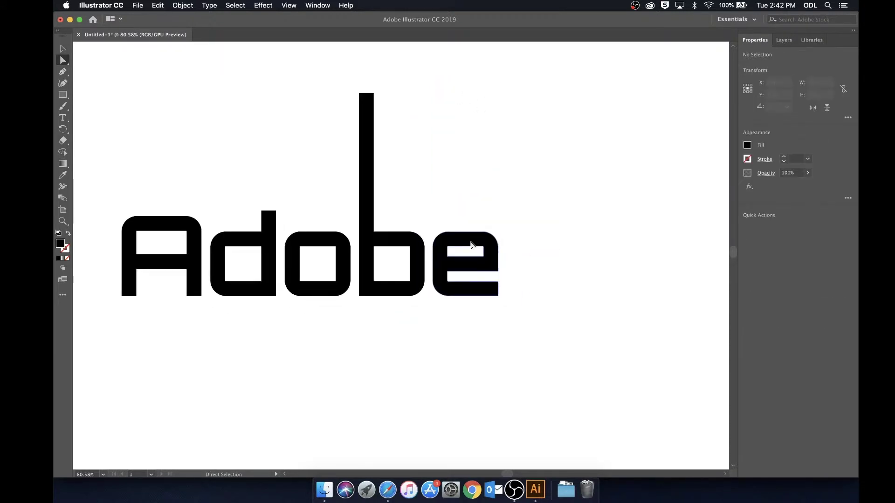
pyautogui.click(498, 285)
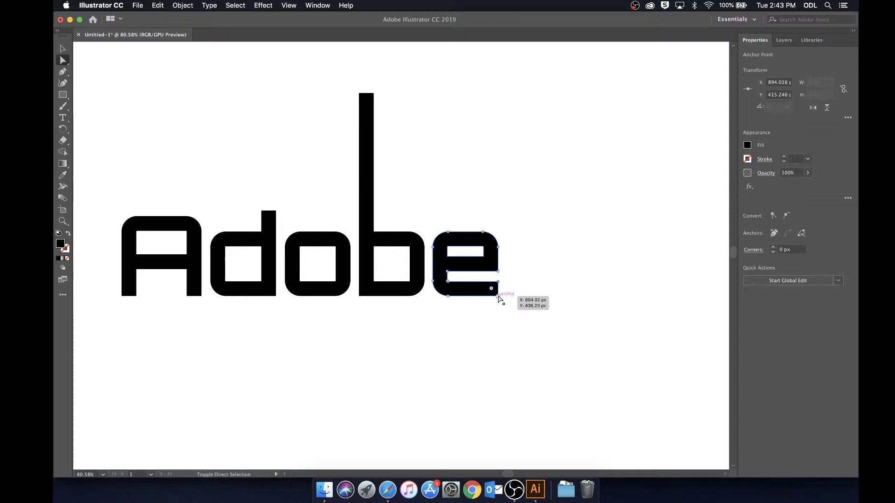
pyautogui.keyDown('shift'); pyautogui.click(499, 292); pyautogui.keyUp('shift')
pyautogui.moveTo(498, 290); pyautogui.dragTo(599, 294)
pyautogui.press('v')
pyautogui.press('super+shift+a')
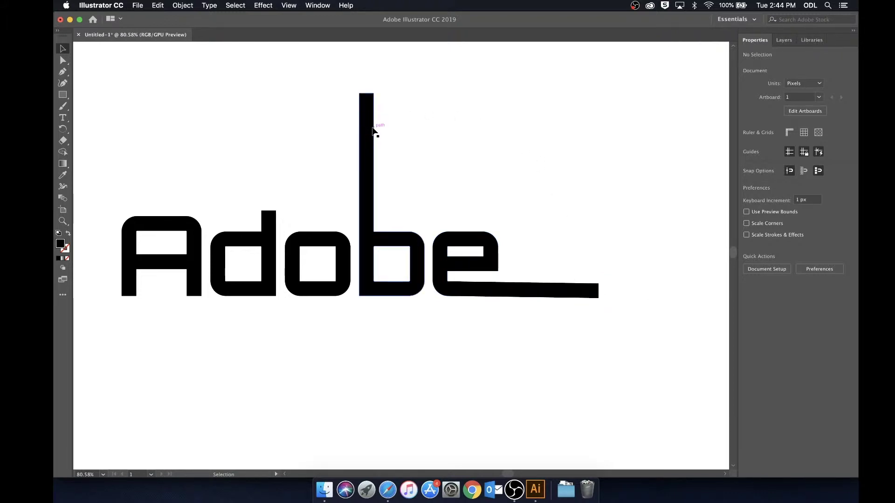
# Draw a large circle with the Ellipse tool below the lettering
pyautogui.scroll(-3, 401, 146)
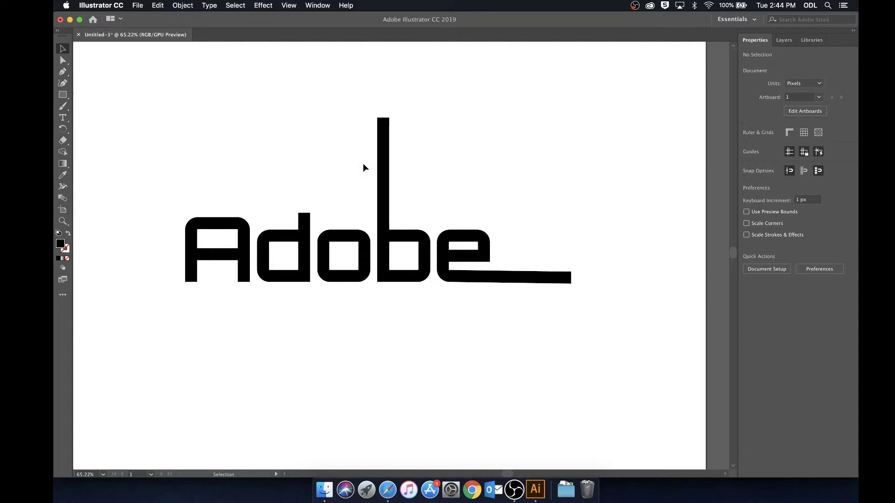
pyautogui.click(66, 98)
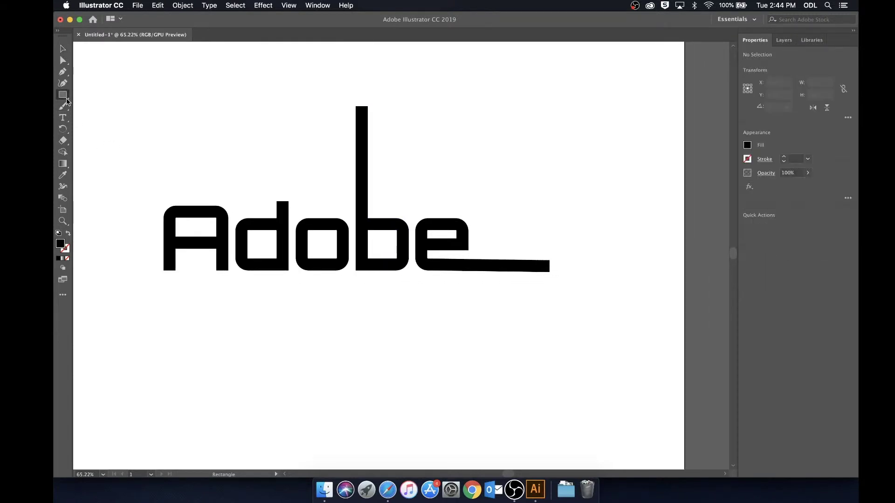
pyautogui.click(68, 98)
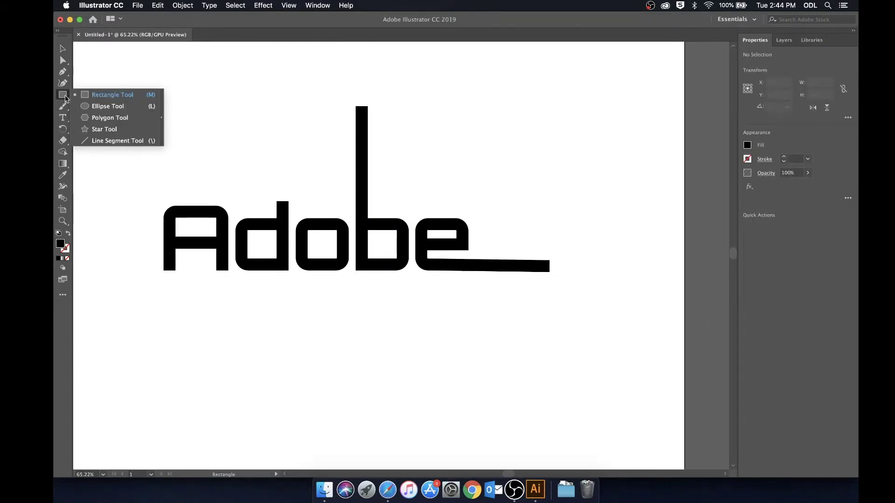
pyautogui.click(143, 110)
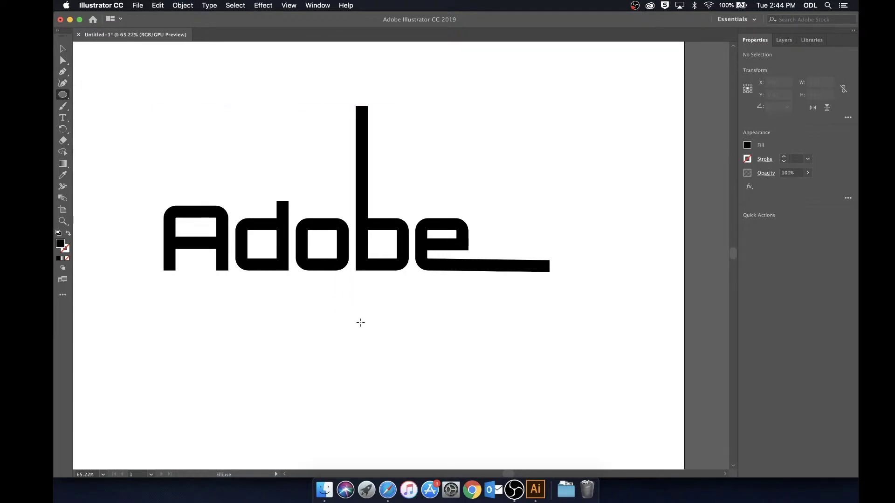
pyautogui.moveTo(364, 346); pyautogui.dragTo(453, 252)
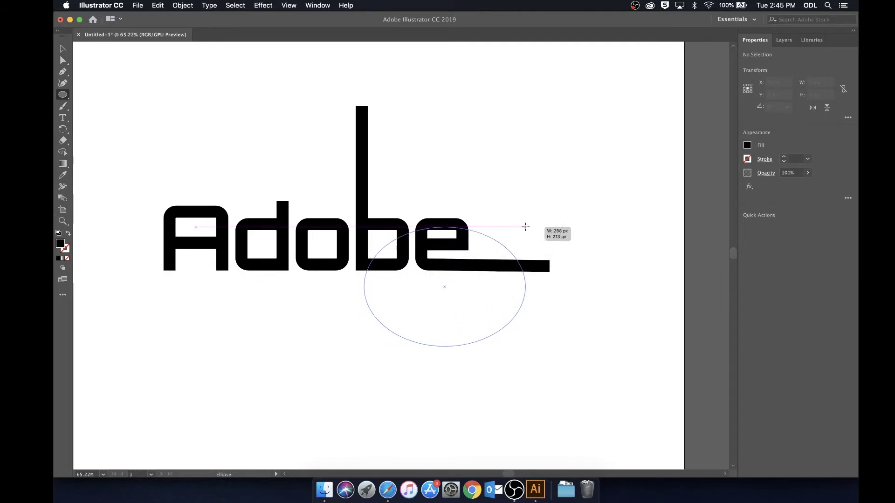
pyautogui.moveTo(453, 252)
pyautogui.mouseDown()
pyautogui.moveTo(608, 213)
pyautogui.moveTo(634, 216)
pyautogui.moveTo(595, 233)
pyautogui.moveTo(643, 225)
pyautogui.moveTo(557, 242)
pyautogui.moveTo(606, 225)
pyautogui.mouseUp()
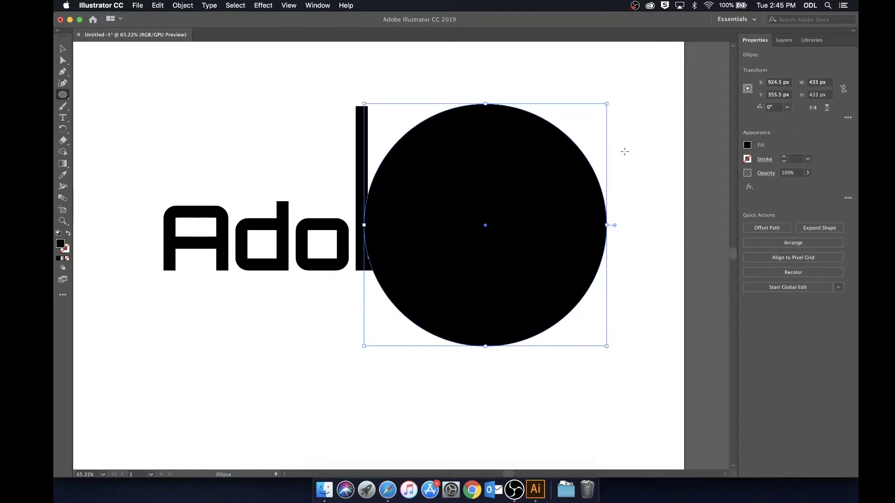
# Move and enlarge the circle over the lettering at 50% opacity, its top meeting the b stem
pyautogui.press('v')
pyautogui.moveTo(495, 186)
pyautogui.mouseDown()
pyautogui.moveTo(422, 194)
pyautogui.moveTo(434, 197)
pyautogui.mouseUp()
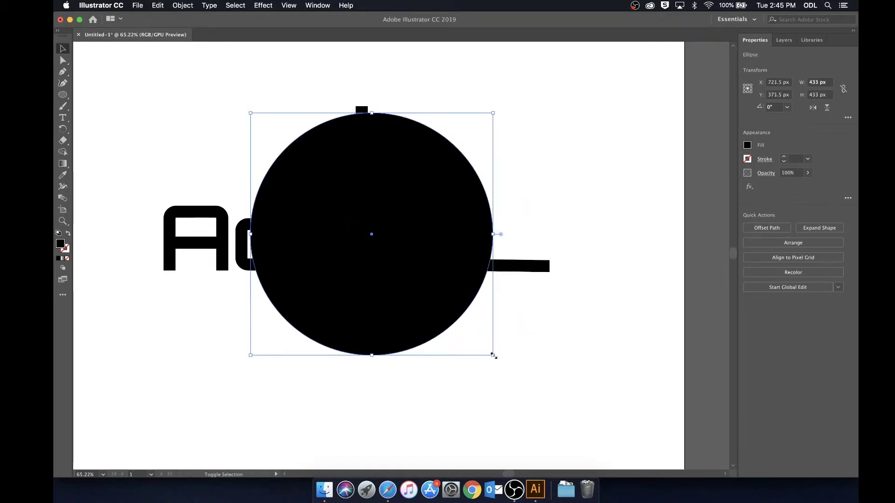
pyautogui.moveTo(493, 356)
pyautogui.mouseDown()
pyautogui.moveTo(569, 379)
pyautogui.moveTo(622, 417)
pyautogui.moveTo(605, 415)
pyautogui.mouseUp()
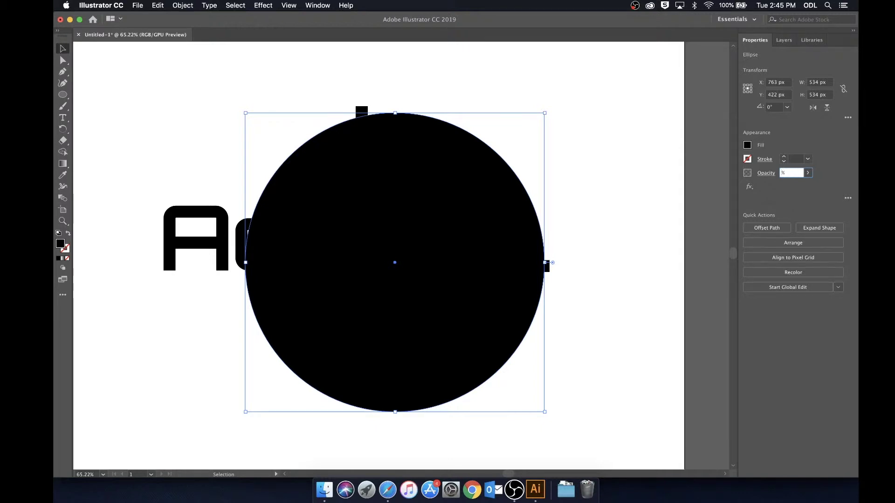
pyautogui.write('50')
pyautogui.press('Return')
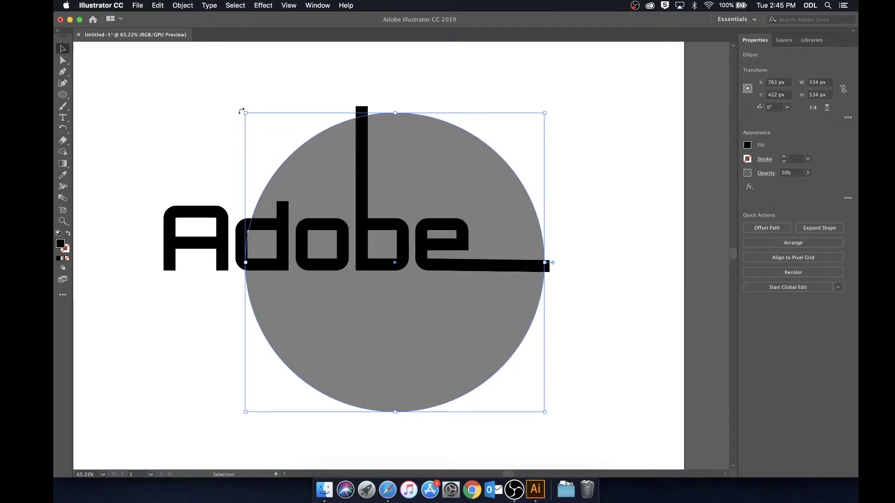
pyautogui.moveTo(245, 112); pyautogui.dragTo(172, 68)
pyautogui.moveTo(401, 123); pyautogui.dragTo(406, 164)
# Alt-drag a duplicate of the circle, shrink it to 564 px, and centre it inside the original
pyautogui.click(588, 138)
pyautogui.scroll(-2, 588, 138)
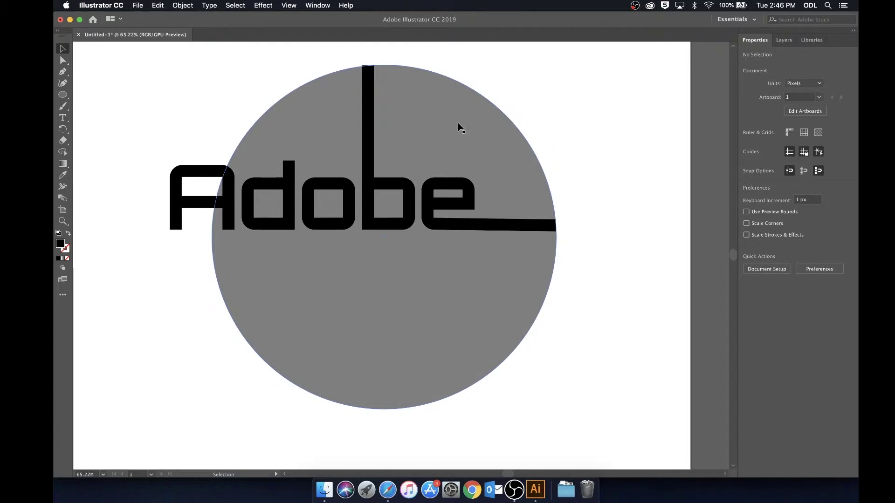
pyautogui.click(472, 125)
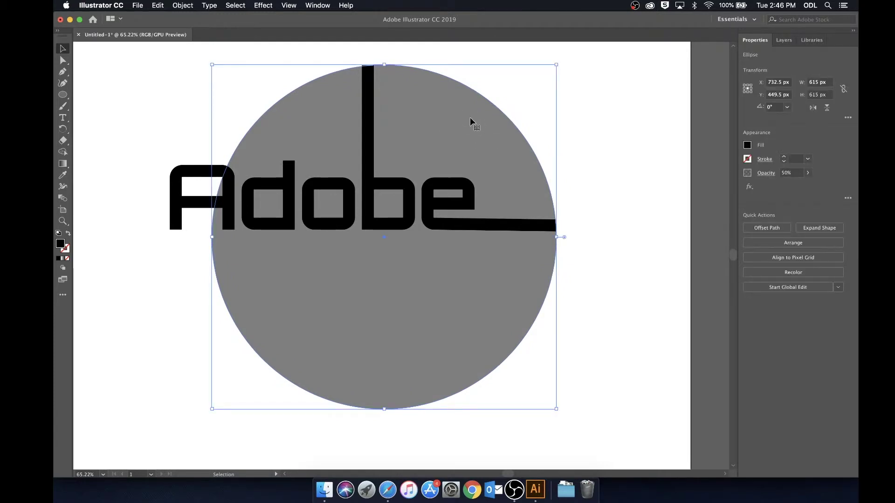
pyautogui.moveTo(489, 129); pyautogui.dragTo(490, 140)
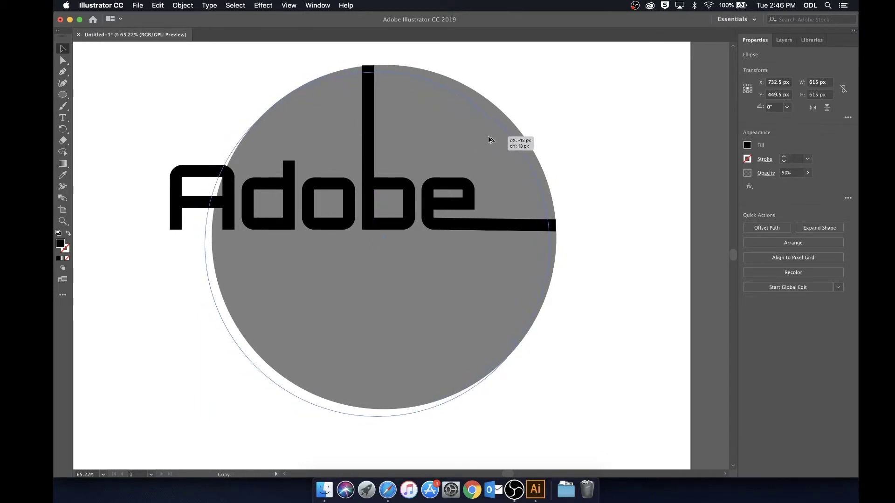
pyautogui.moveTo(490, 139); pyautogui.dragTo(482, 148)
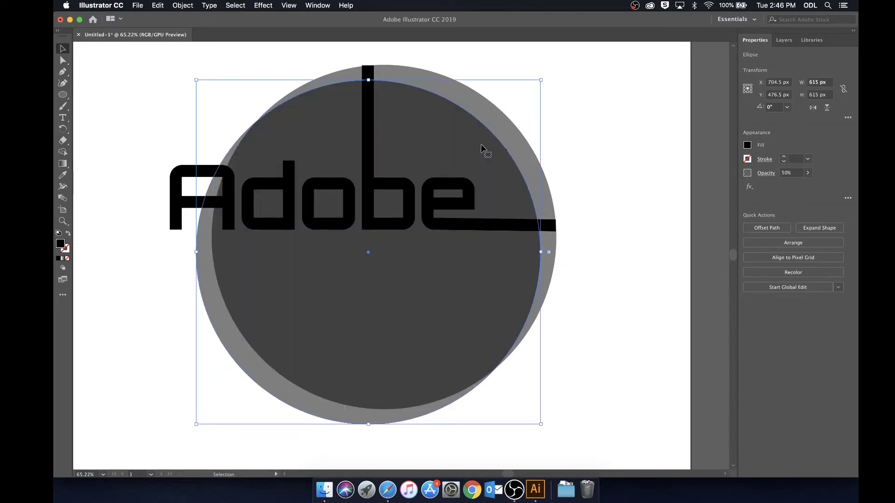
pyautogui.moveTo(541, 79); pyautogui.dragTo(538, 82)
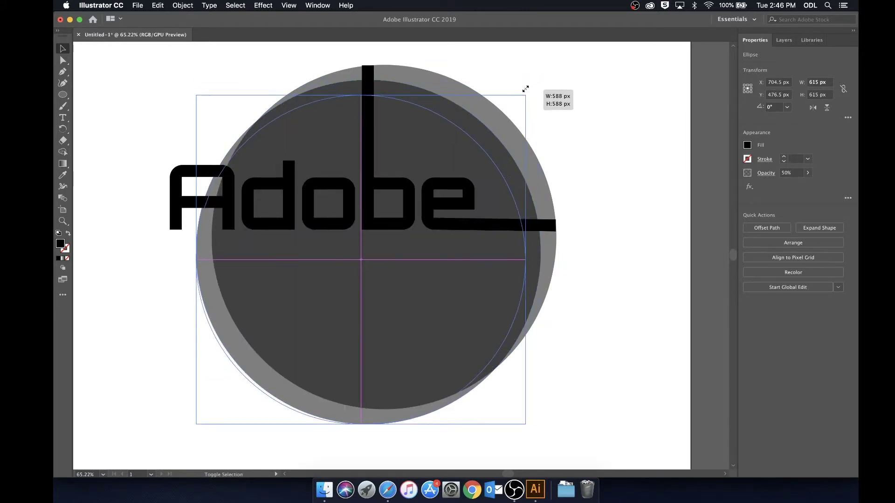
pyautogui.moveTo(525, 89); pyautogui.dragTo(512, 102)
pyautogui.moveTo(427, 187); pyautogui.dragTo(450, 161)
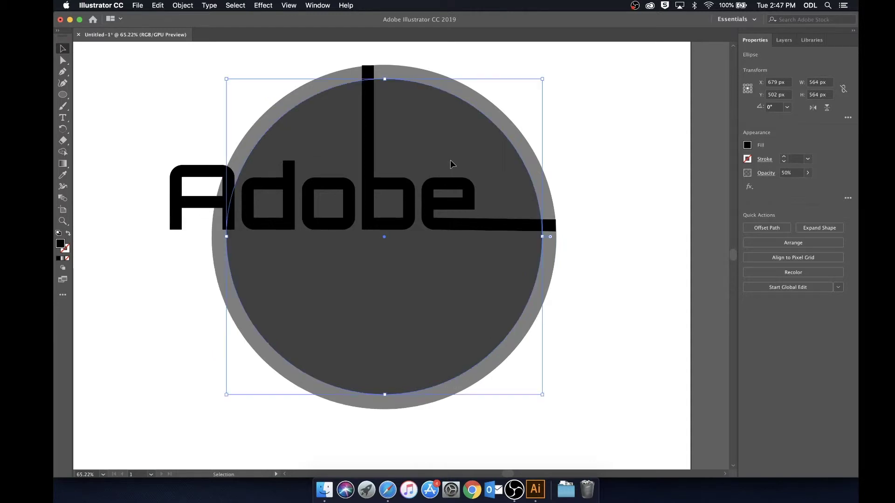
pyautogui.click(612, 96)
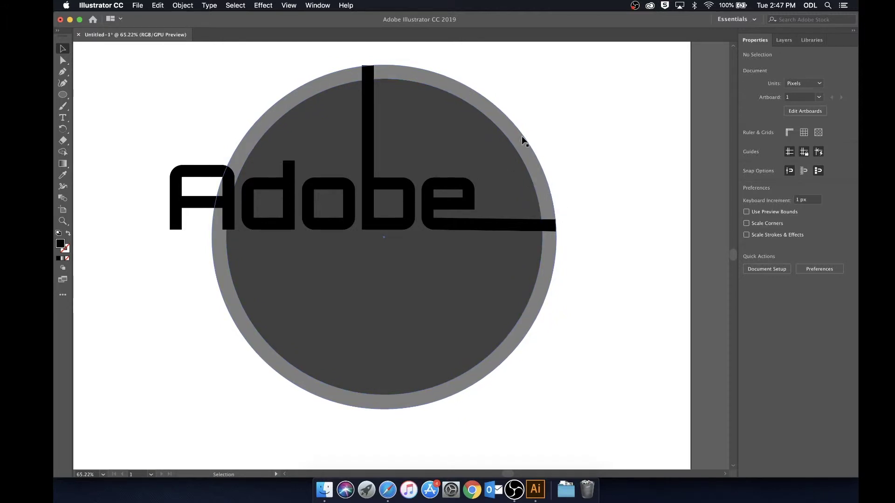
# Select both circles and Alt-click the inner region with Shape Builder to leave a hollow ring
pyautogui.click(456, 128)
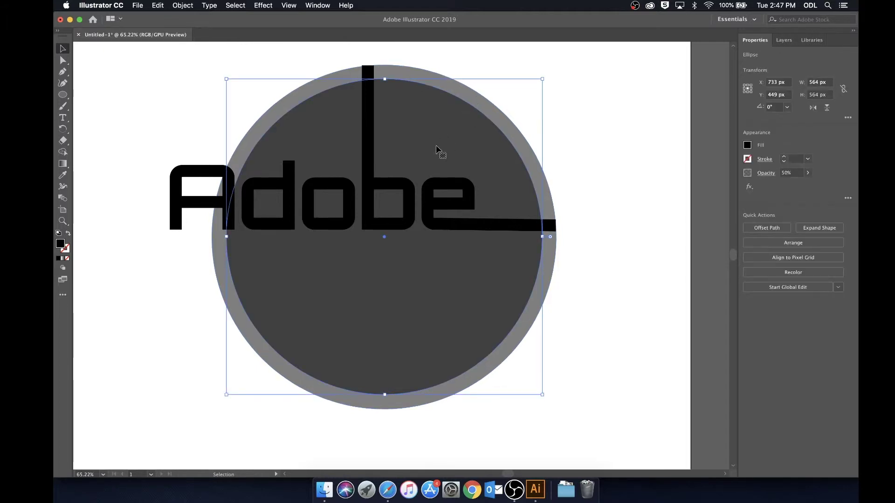
pyautogui.keyDown('shift'); pyautogui.click(399, 75); pyautogui.keyUp('shift')
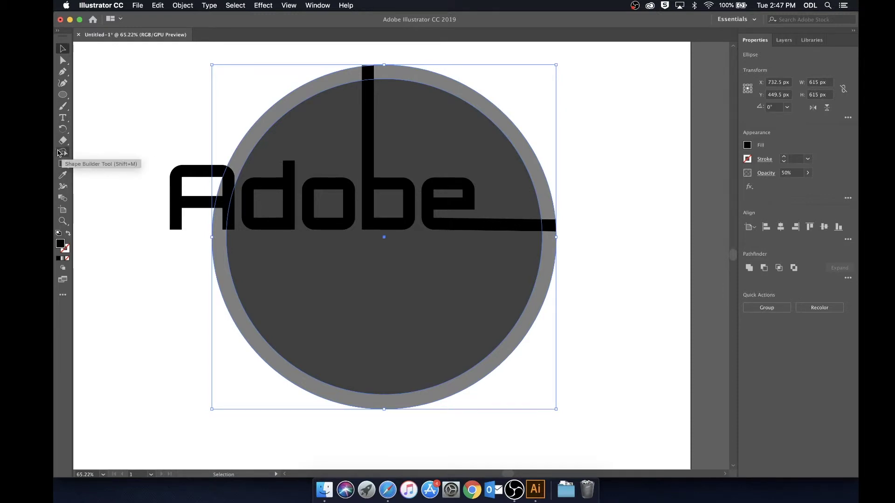
pyautogui.click(62, 153)
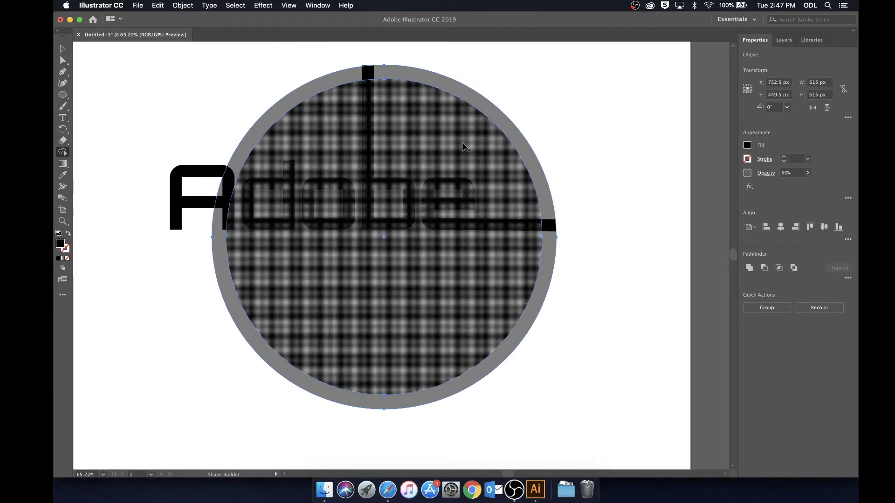
pyautogui.click(464, 146)
pyautogui.press('v')
pyautogui.click(591, 126)
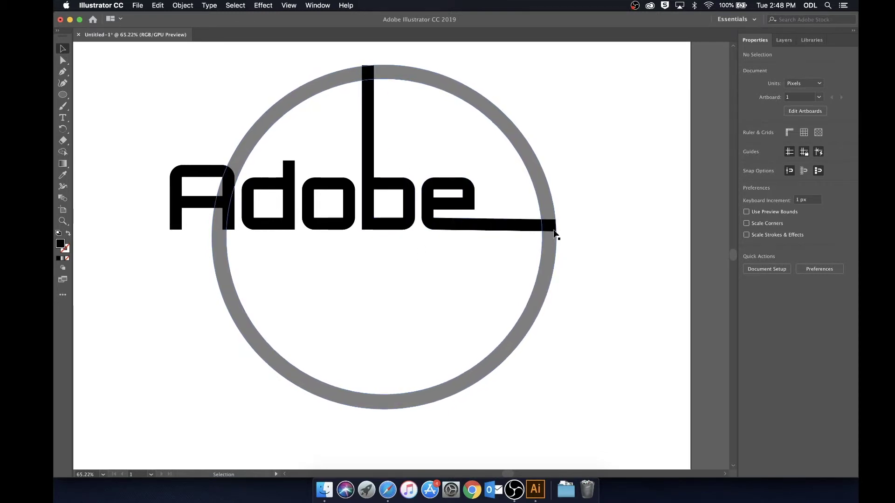
# Select the ring and lettering, then use Shape Builder to keep only the ring's top-right quarter arc
pyautogui.click(518, 147)
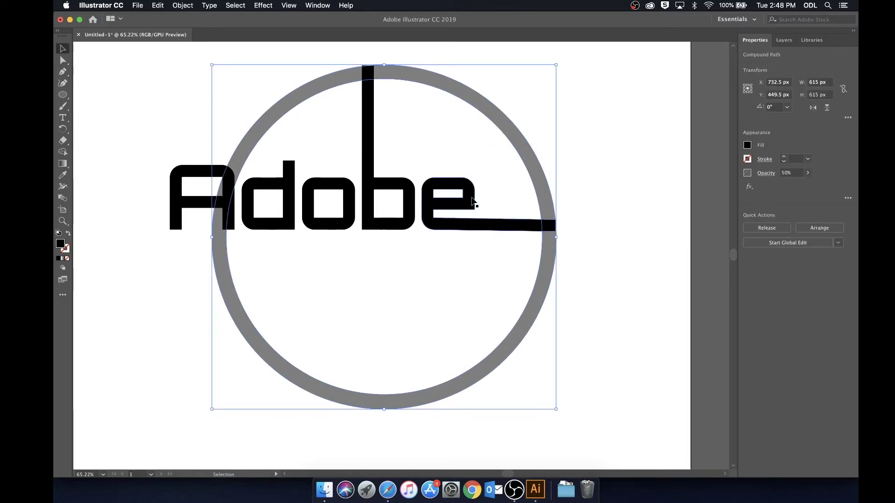
pyautogui.keyDown('shift'); pyautogui.click(410, 188); pyautogui.keyUp('shift')
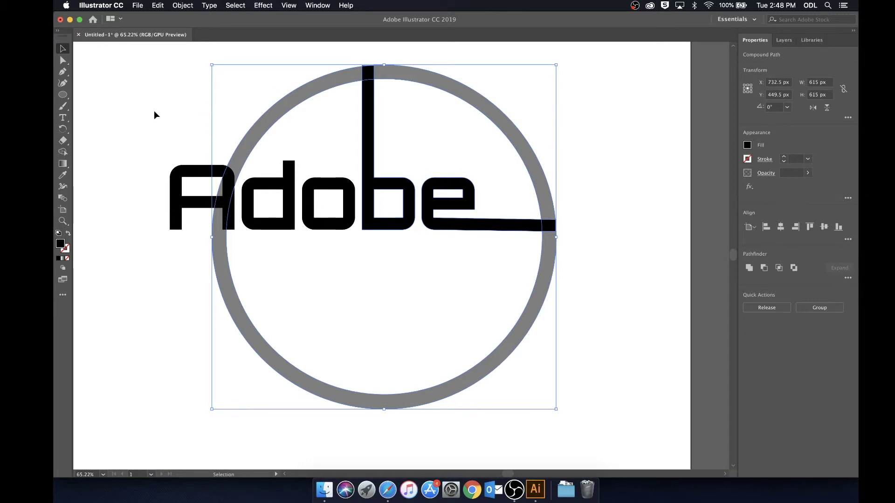
pyautogui.click(65, 152)
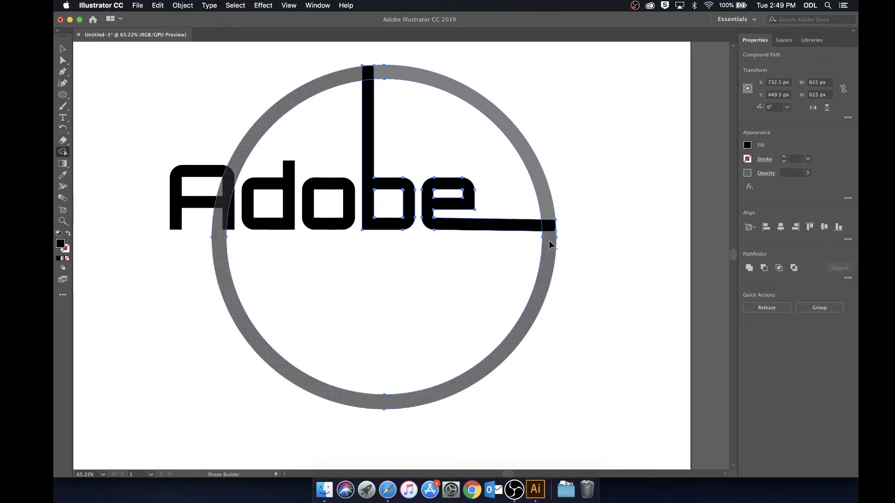
pyautogui.keyDown('alt'); pyautogui.click(551, 252); pyautogui.keyUp('alt')
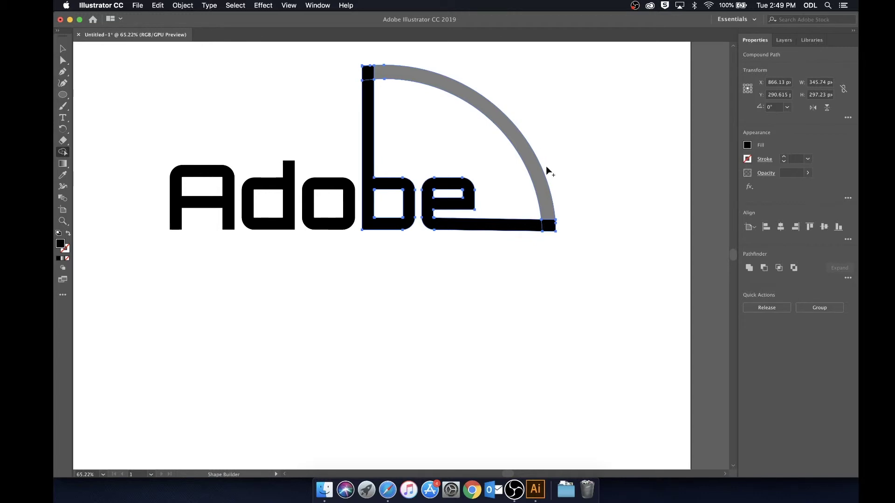
pyautogui.press('v')
pyautogui.click(553, 126)
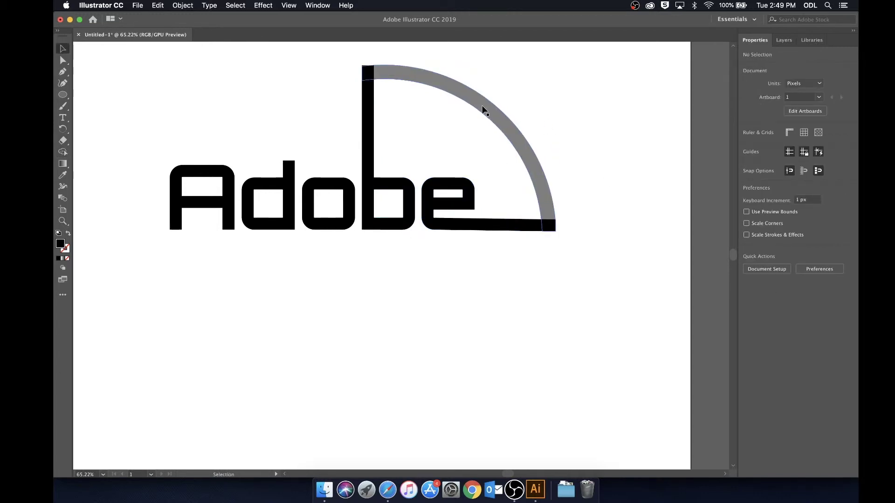
# Select the arc with the adjacent b and e shapes and clean up their overlap with Shape Builder
pyautogui.scroll(3, 480, 126)
pyautogui.scroll(3, 476, 126)
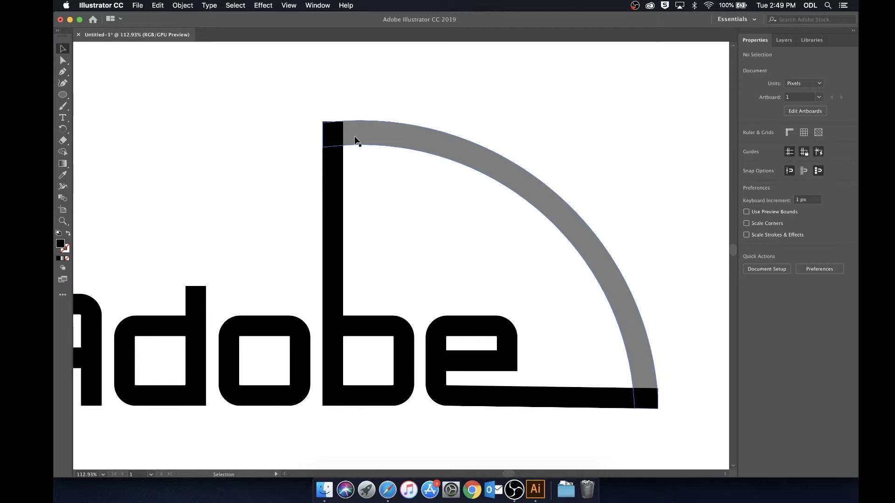
pyautogui.scroll(5, 322, 121)
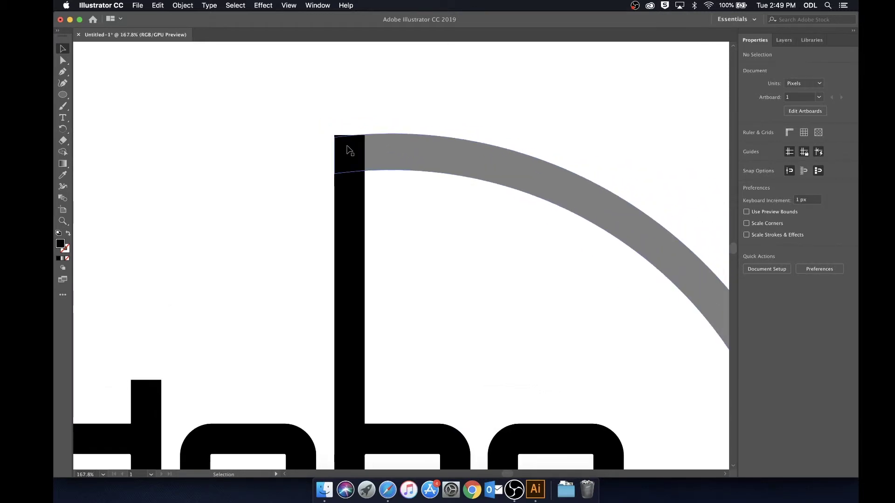
pyautogui.scroll(-3, 349, 150)
pyautogui.scroll(-1, 379, 117)
pyautogui.click(377, 127)
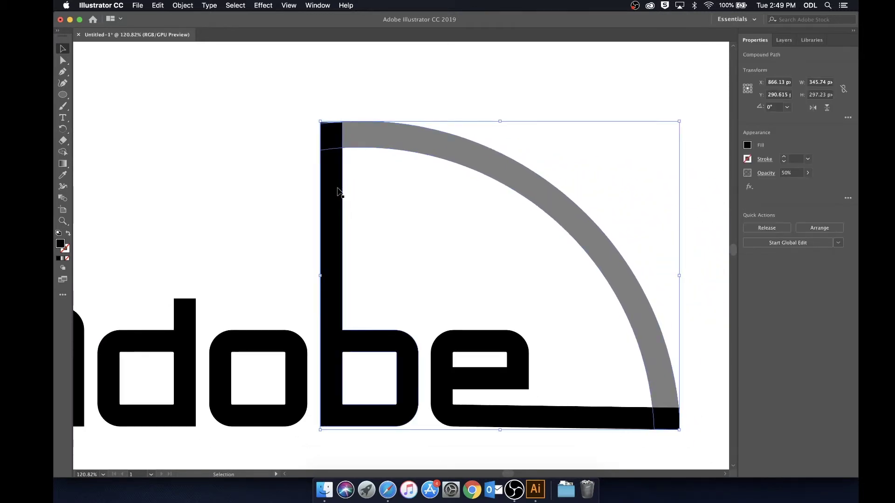
pyautogui.keyDown('shift'); pyautogui.click(334, 192); pyautogui.keyUp('shift')
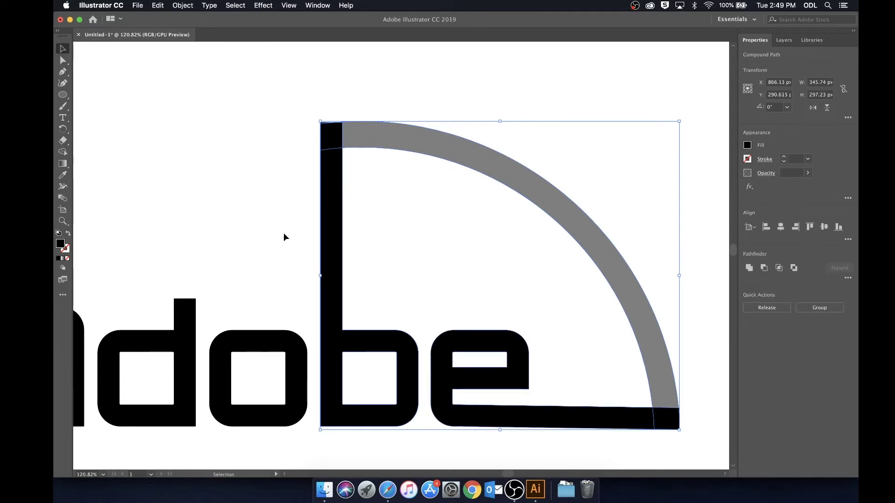
pyautogui.hotkey('shift', 'm')
pyautogui.scroll(15, 316, 140)
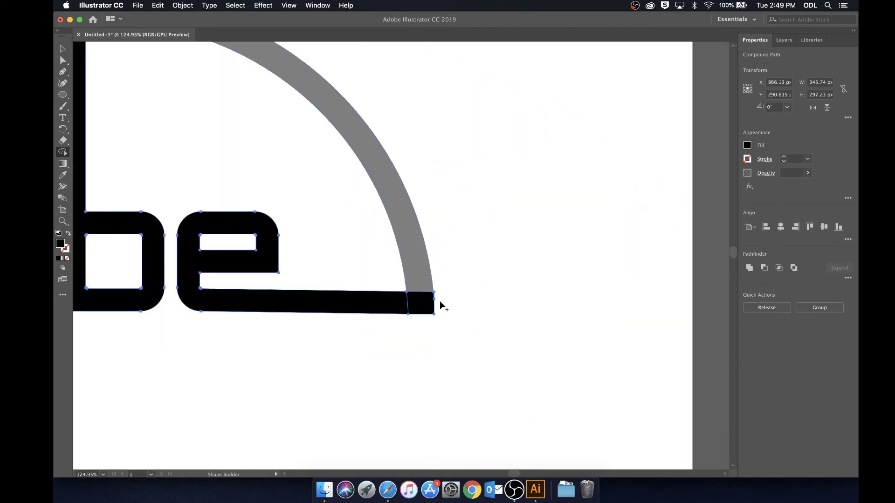
pyautogui.scroll(8, 440, 300)
pyautogui.scroll(-3, 448, 254)
# Set the arc compound path's opacity to 100% so it turns solid black
pyautogui.press('v')
pyautogui.scroll(-10, 470, 223)
pyautogui.click(500, 197)
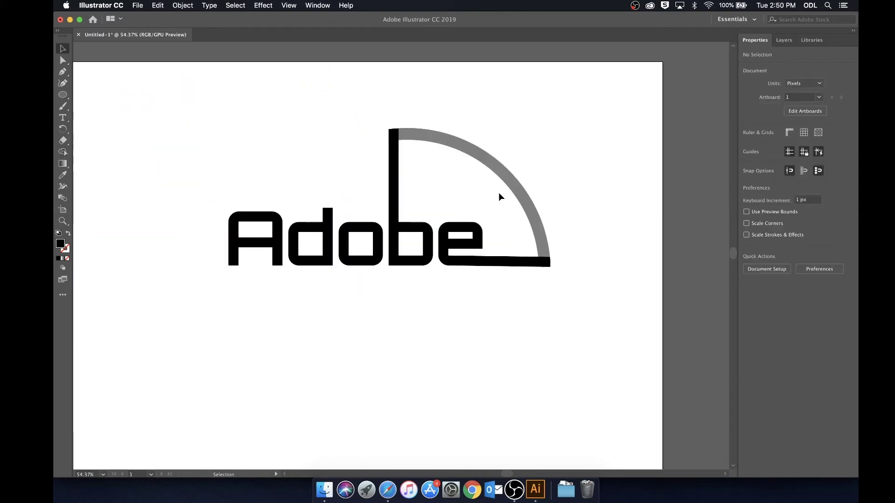
pyautogui.click(508, 183)
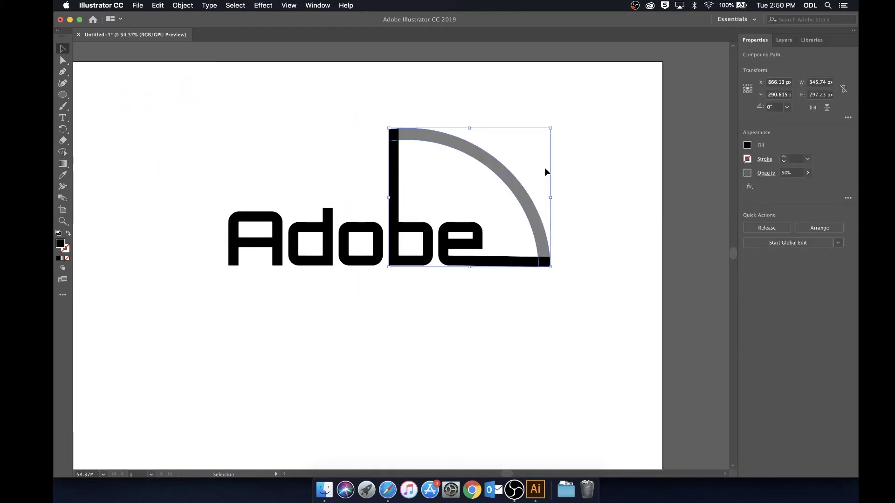
pyautogui.click(790, 173)
pyautogui.write('100')
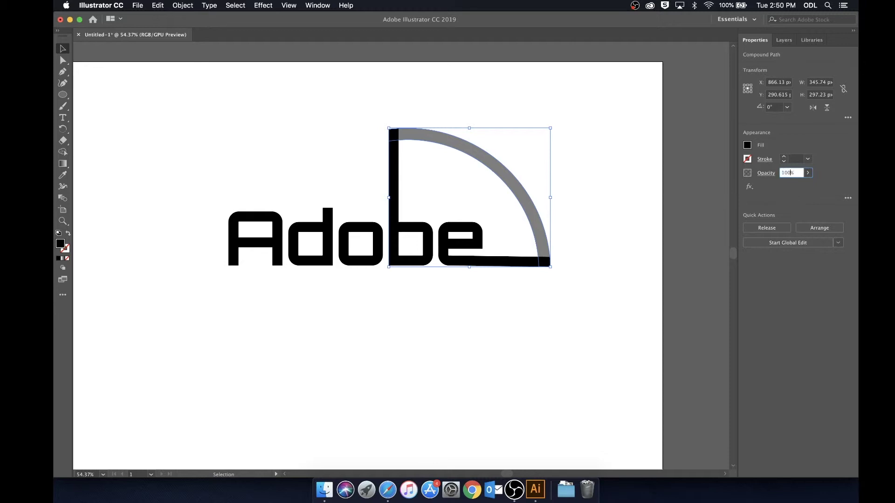
pyautogui.press('Return')
pyautogui.click(385, 248)
pyautogui.scroll(2, 385, 248)
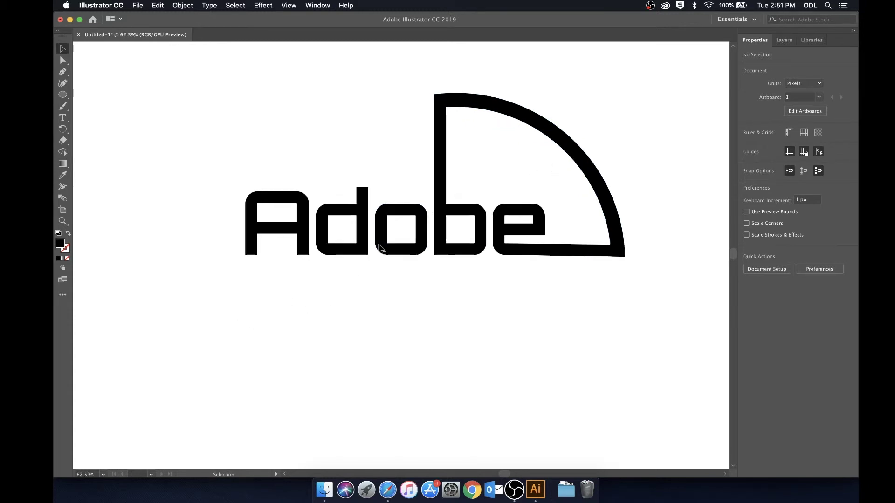
pyautogui.scroll(3, 378, 244)
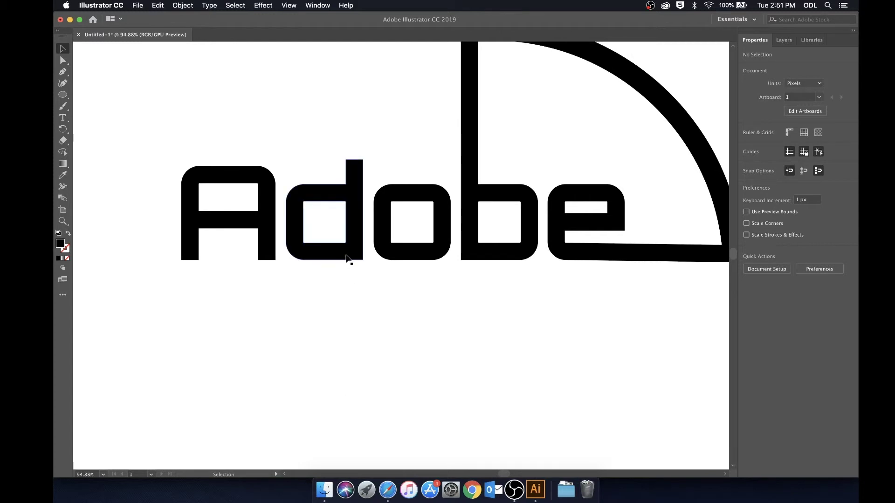
pyautogui.scroll(3, 346, 255)
pyautogui.scroll(2, 342, 266)
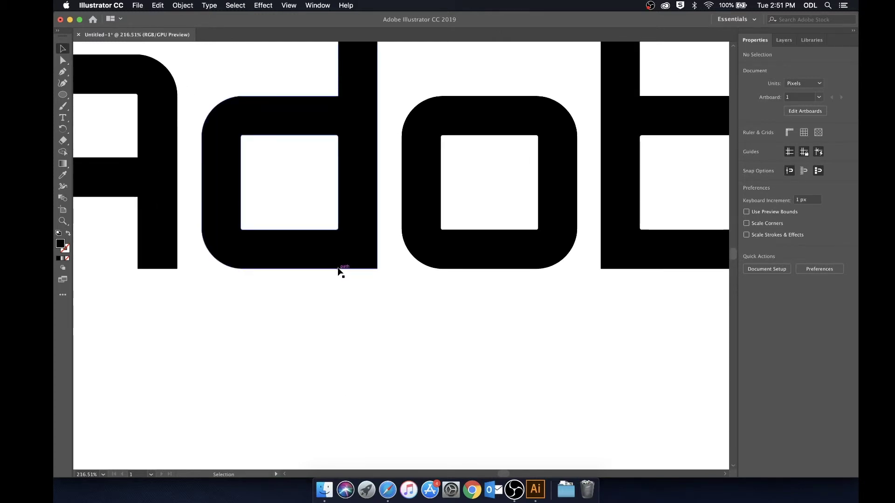
# Draw a narrow rectangle over the d's lower stem
pyautogui.press('m')
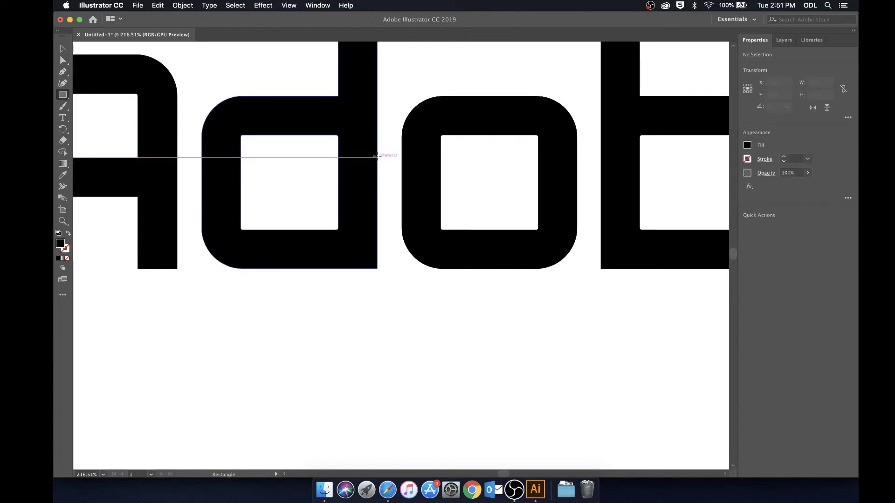
pyautogui.moveTo(377, 156); pyautogui.dragTo(339, 268)
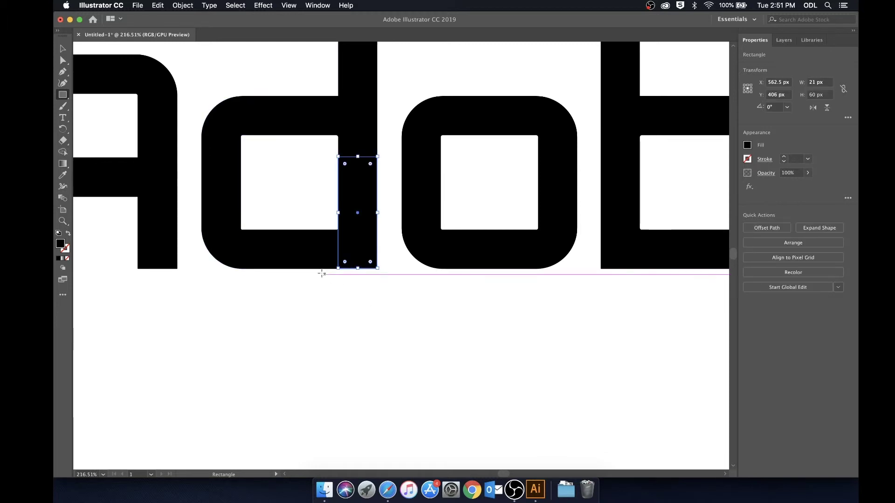
pyautogui.press('v')
pyautogui.click(323, 290)
pyautogui.scroll(-1, 323, 290)
pyautogui.hscroll(1, 323, 290)
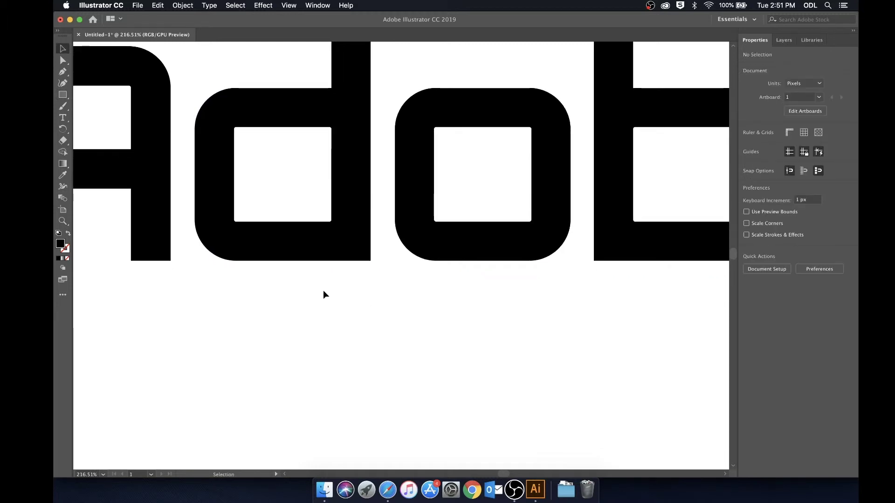
# Drag the rectangle's two bottom anchors down so it extends far below the baseline
pyautogui.press('a')
pyautogui.click(339, 259)
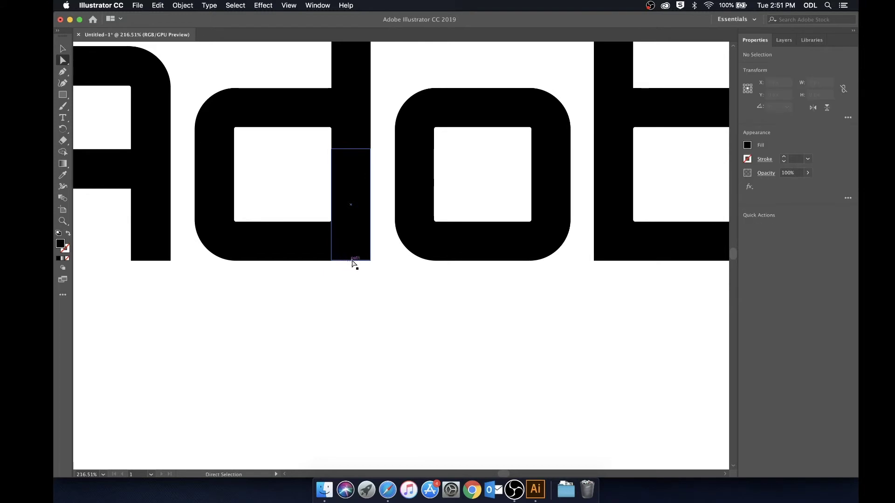
pyautogui.scroll(3, 370, 261)
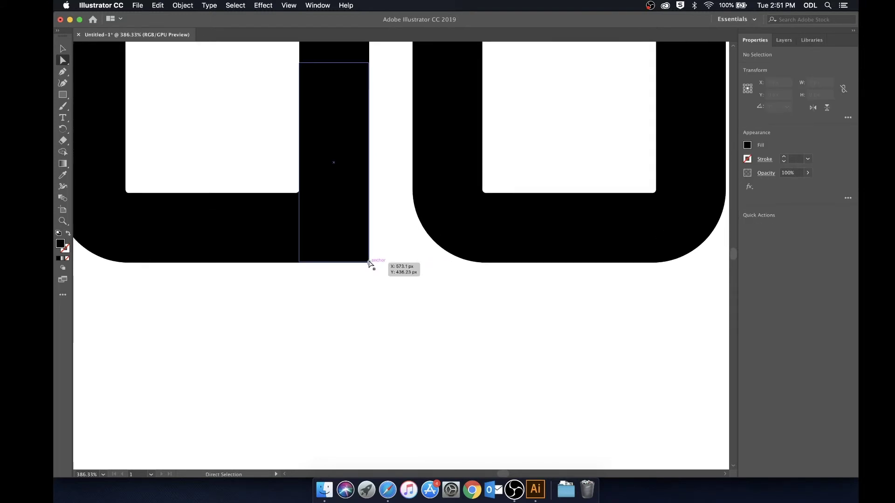
pyautogui.click(368, 262)
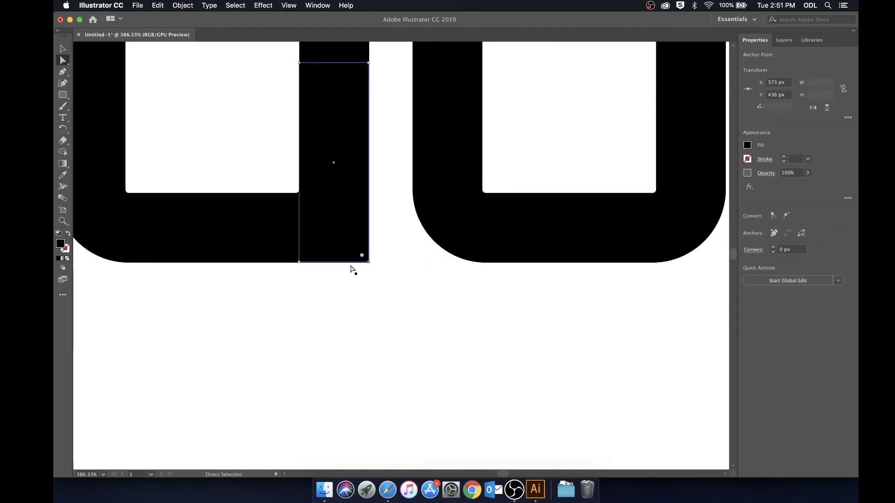
pyautogui.keyDown('shift'); pyautogui.click(299, 262); pyautogui.keyUp('shift')
pyautogui.scroll(-3, 301, 262)
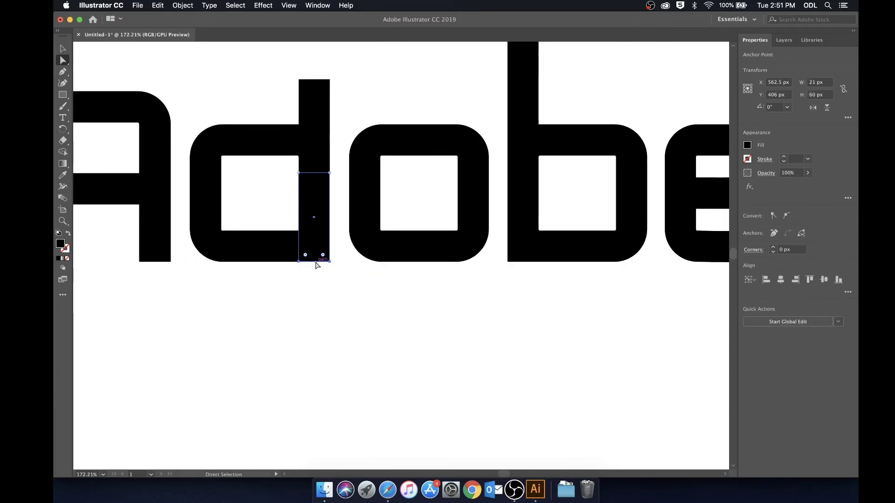
pyautogui.moveTo(315, 263); pyautogui.dragTo(315, 436)
pyautogui.scroll(-5, 314, 435)
pyautogui.press('v')
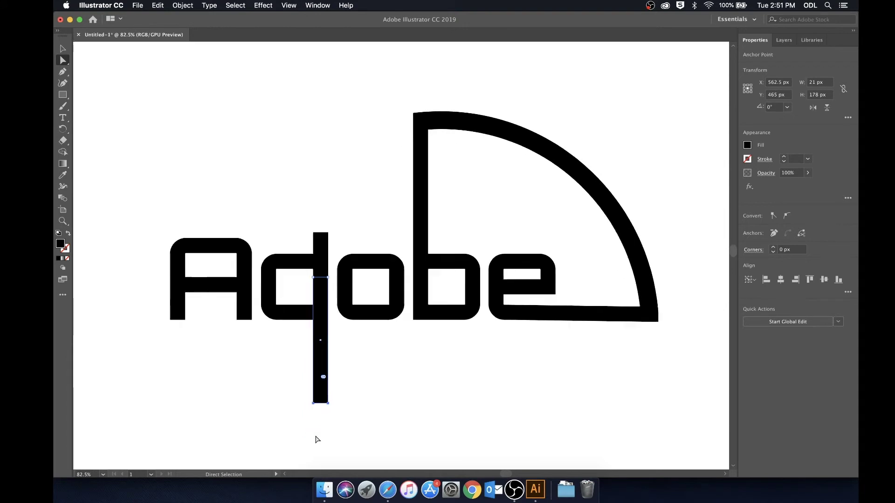
pyautogui.scroll(5, 316, 438)
# Merge the long stem rectangle into the d's bowl with Shape Builder
pyautogui.scroll(2, 357, 202)
pyautogui.click(353, 245)
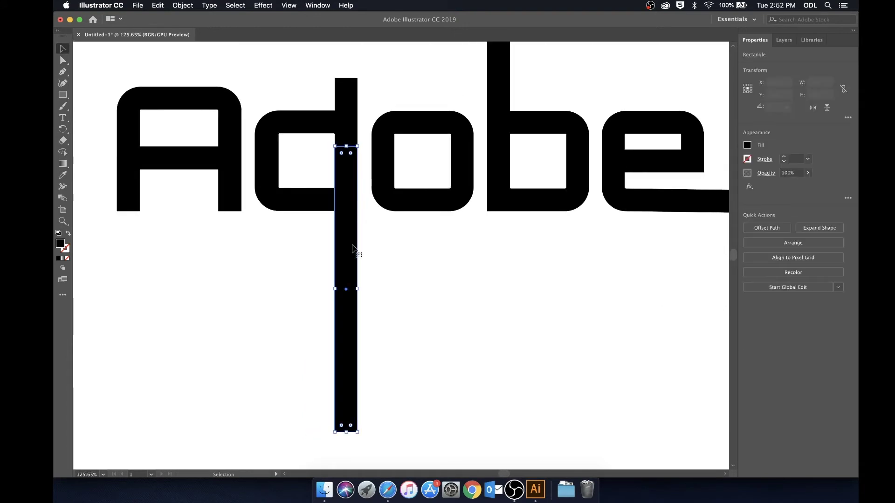
pyautogui.click(344, 131)
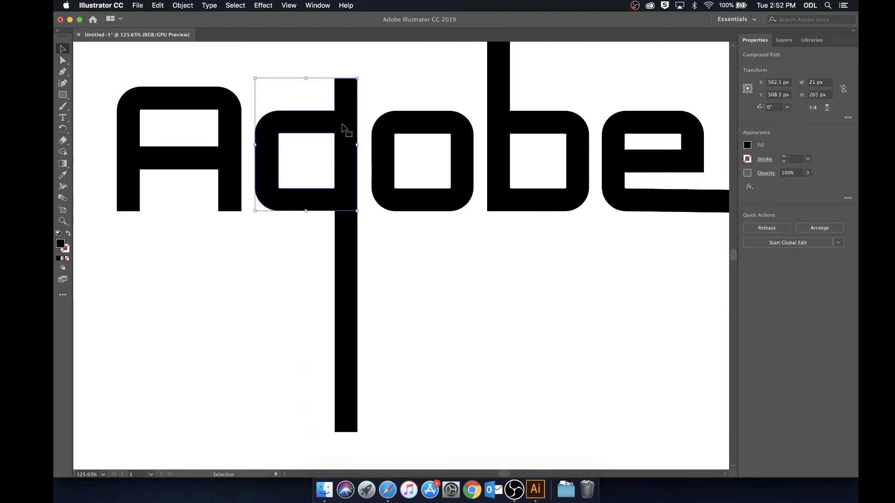
pyautogui.click(373, 260)
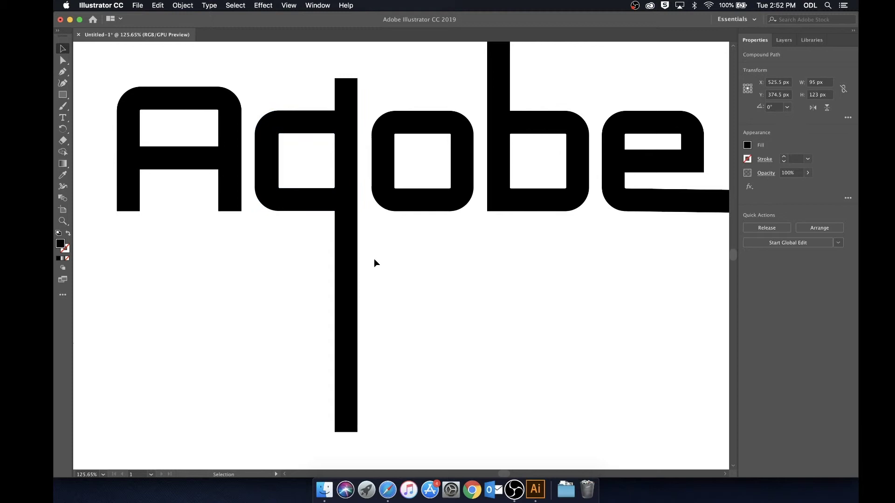
pyautogui.click(344, 219)
pyautogui.keyDown('shift'); pyautogui.click(297, 198); pyautogui.keyUp('shift')
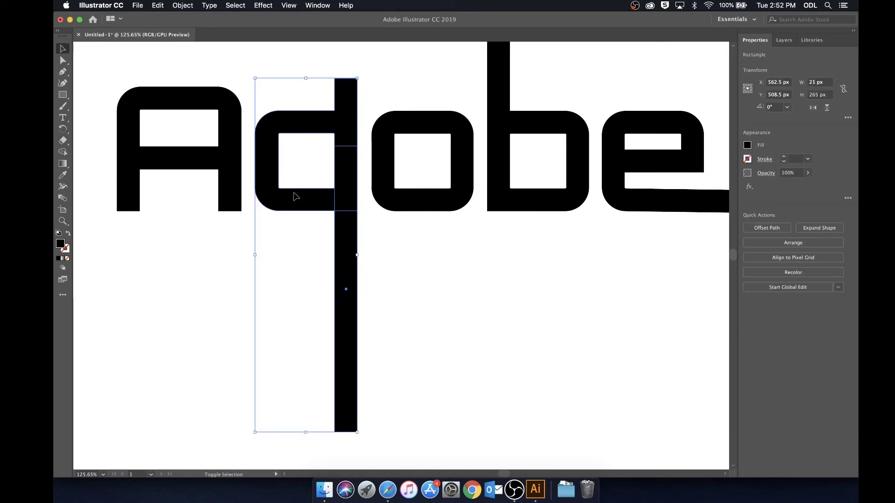
pyautogui.hotkey('shift', 'm')
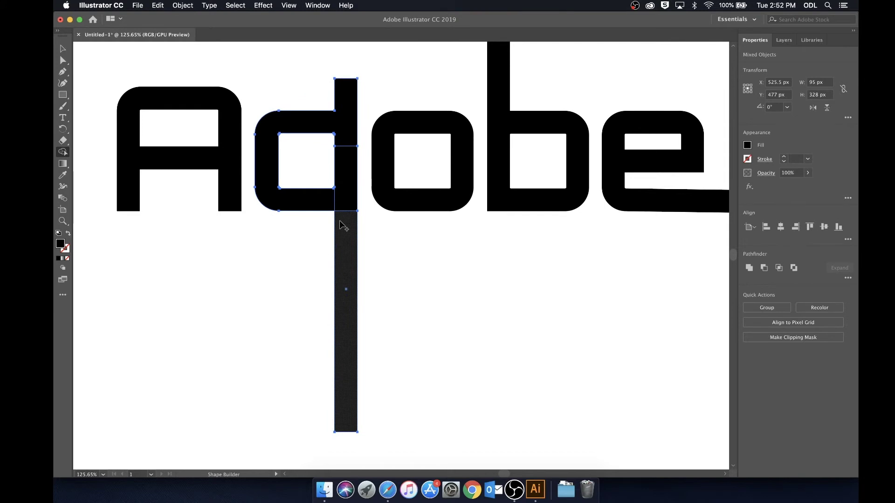
pyautogui.moveTo(344, 226); pyautogui.dragTo(348, 151)
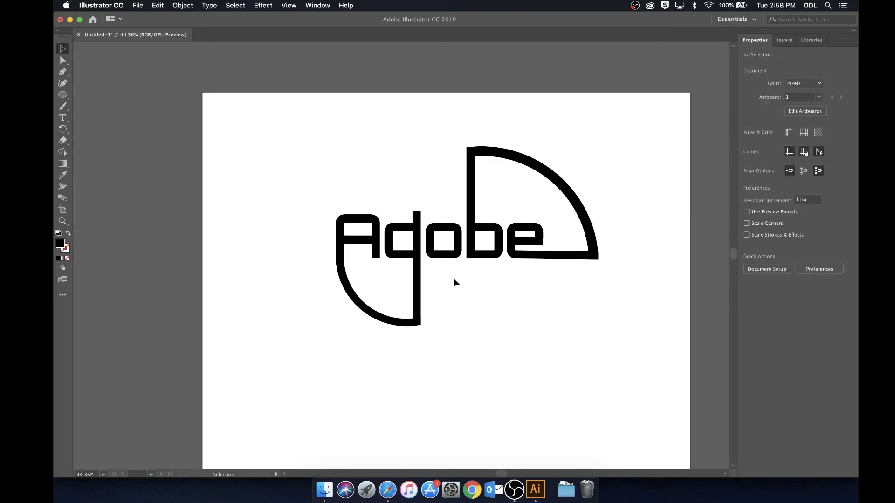
# Fill the A and d with a custom red from the Color Mixer
pyautogui.scroll(5, 437, 273)
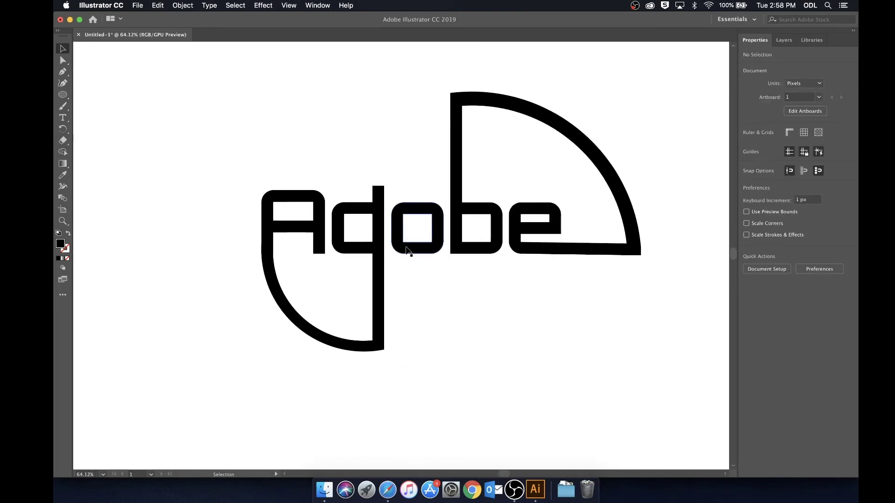
pyautogui.click(379, 228)
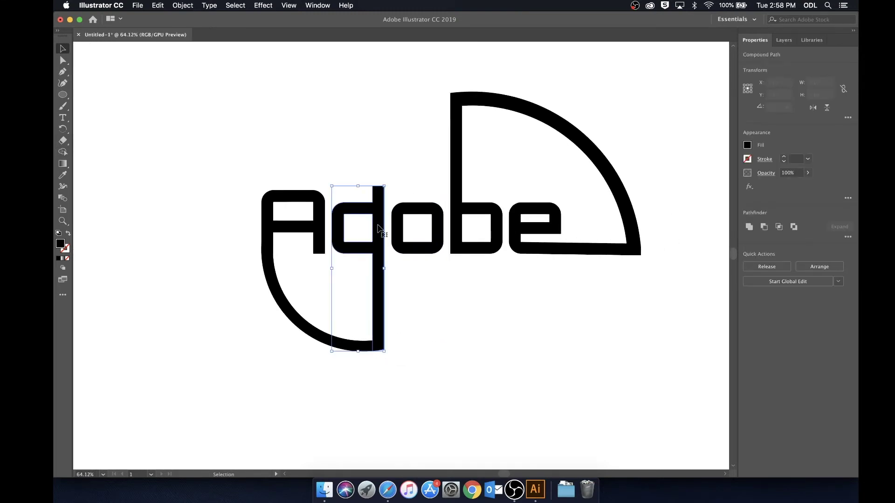
pyautogui.keyDown('shift'); pyautogui.click(317, 215); pyautogui.keyUp('shift')
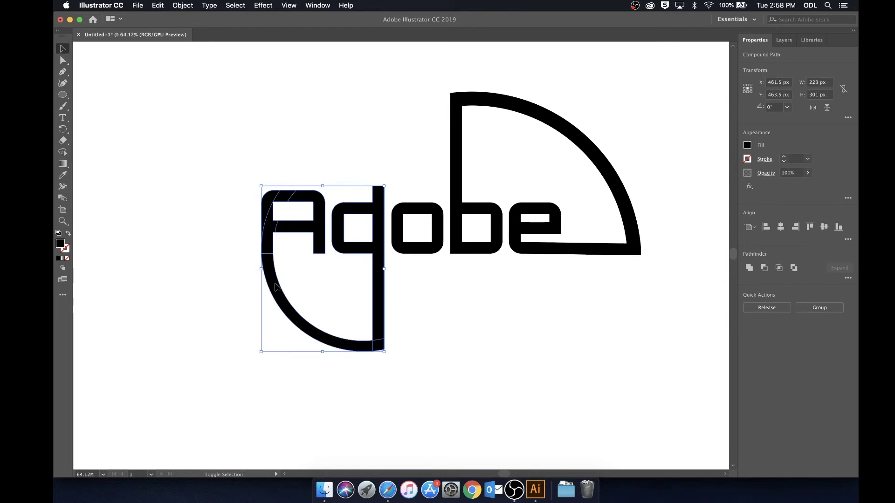
pyautogui.click(749, 146)
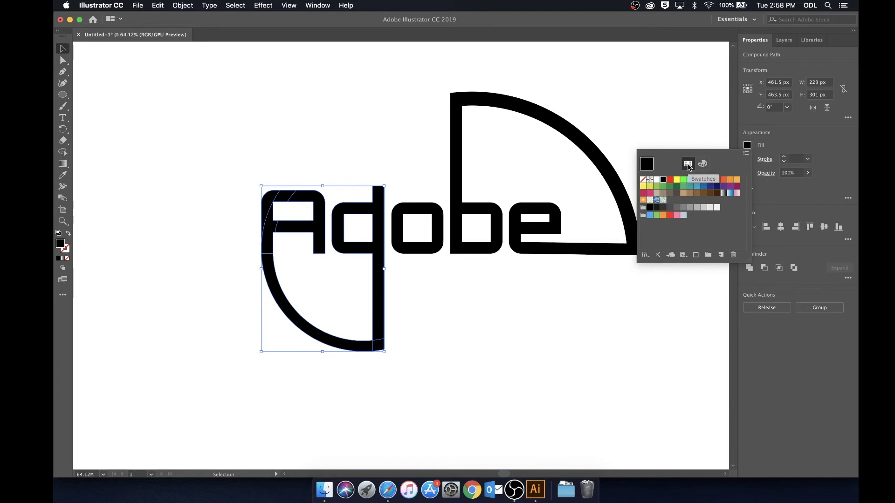
pyautogui.click(703, 163)
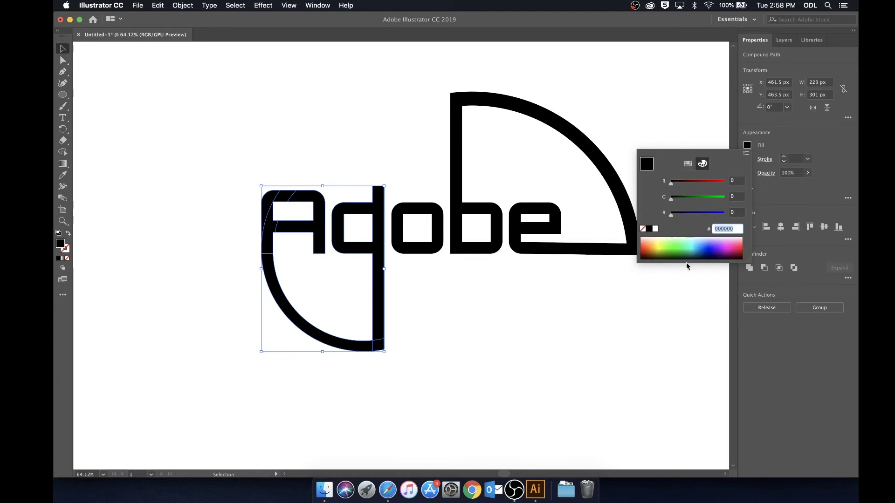
pyautogui.moveTo(687, 254); pyautogui.dragTo(747, 246)
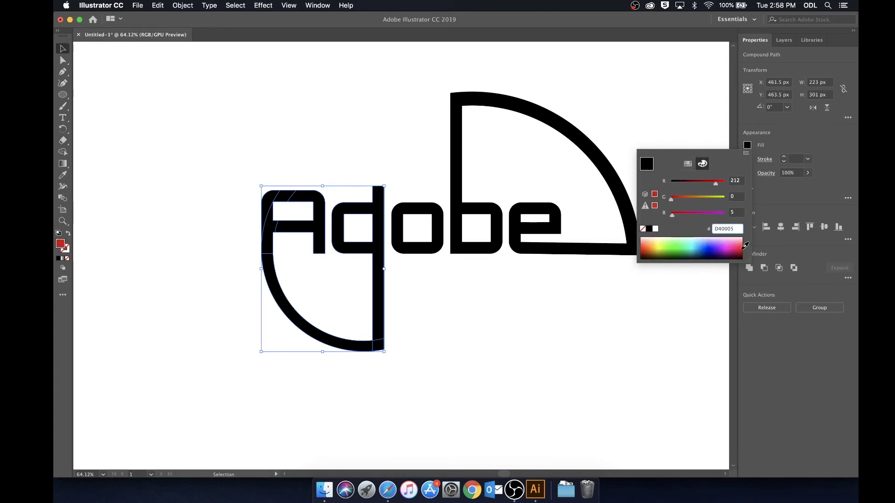
pyautogui.click(675, 289)
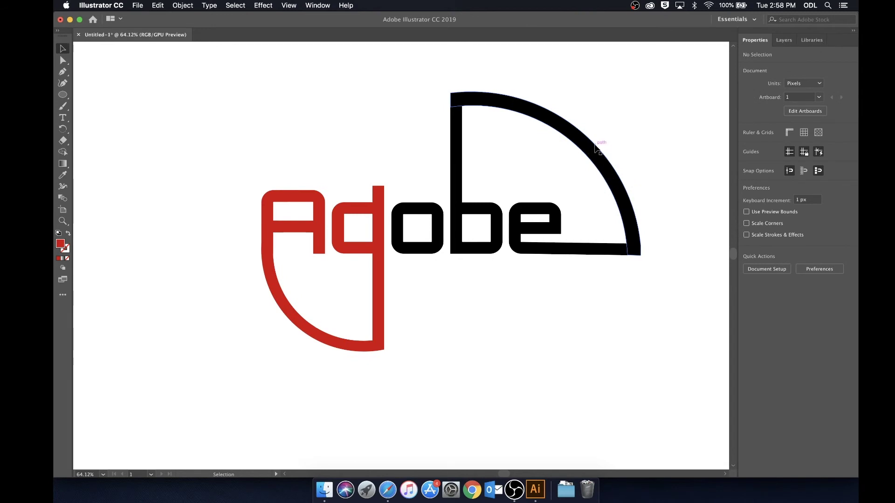
# Fill the b, e and large arc with blue from the Swatches
pyautogui.click(458, 212)
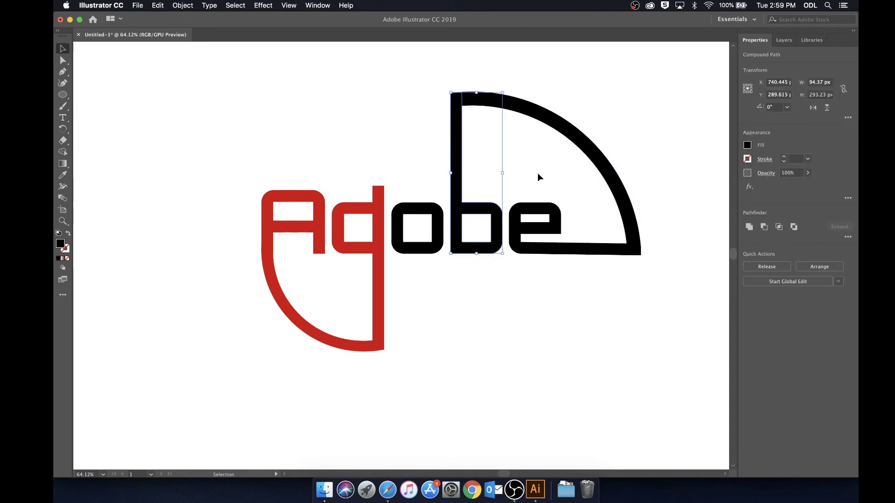
pyautogui.keyDown('shift'); pyautogui.click(593, 161); pyautogui.keyUp('shift')
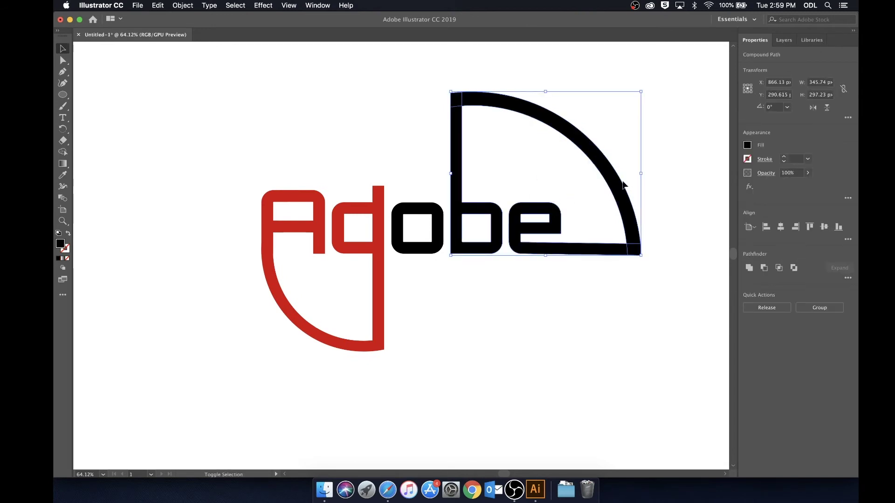
pyautogui.click(747, 146)
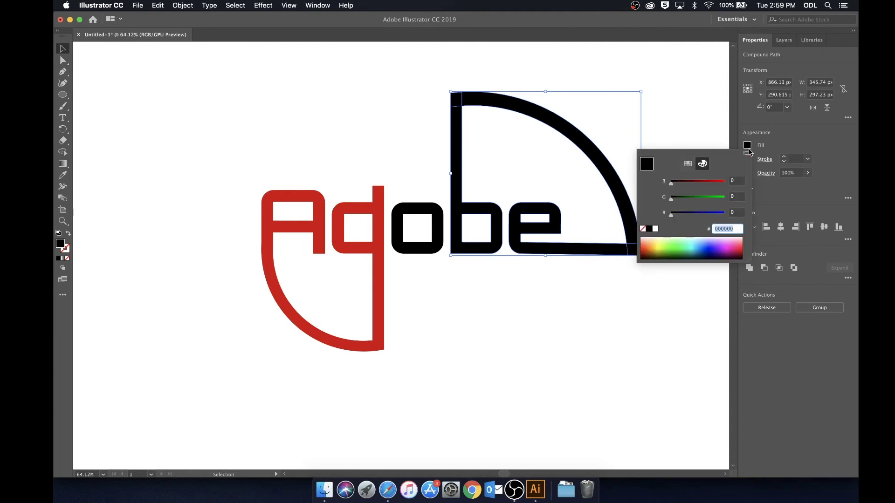
pyautogui.click(687, 163)
pyautogui.click(697, 180)
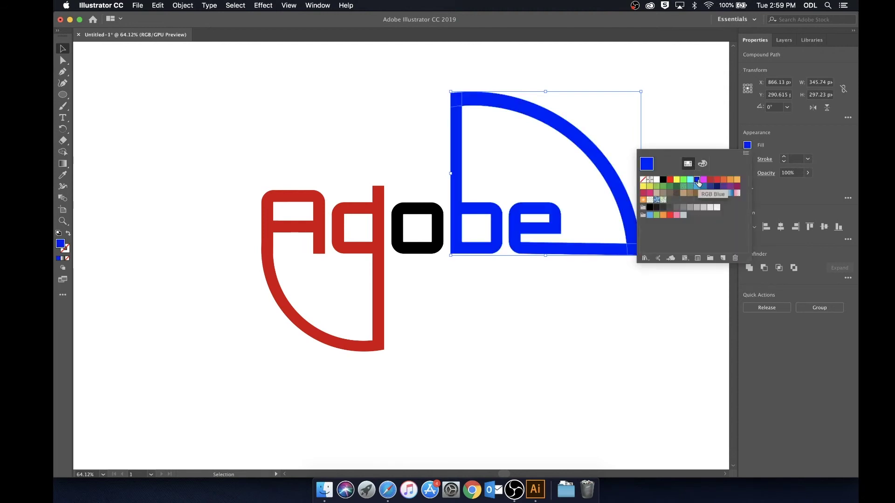
pyautogui.click(691, 130)
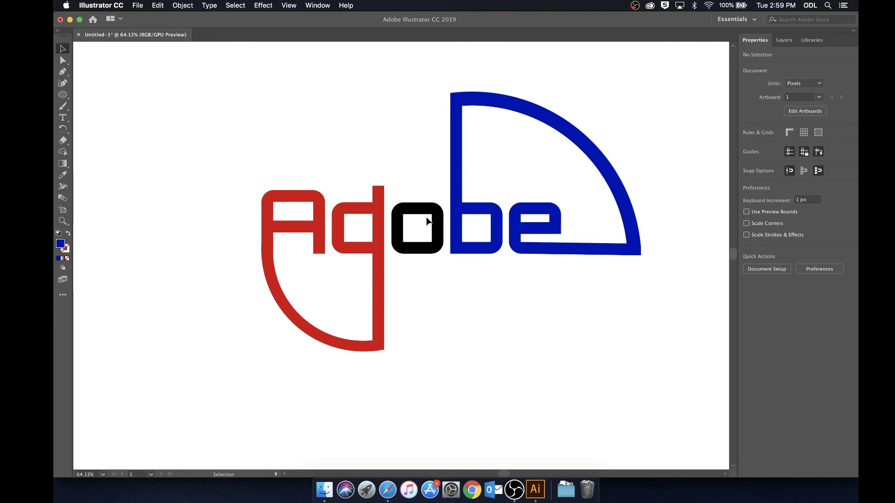
# Apply the Gradient tool's default white-to-black gradient to the o
pyautogui.moveTo(425, 214); pyautogui.dragTo(360, 222)
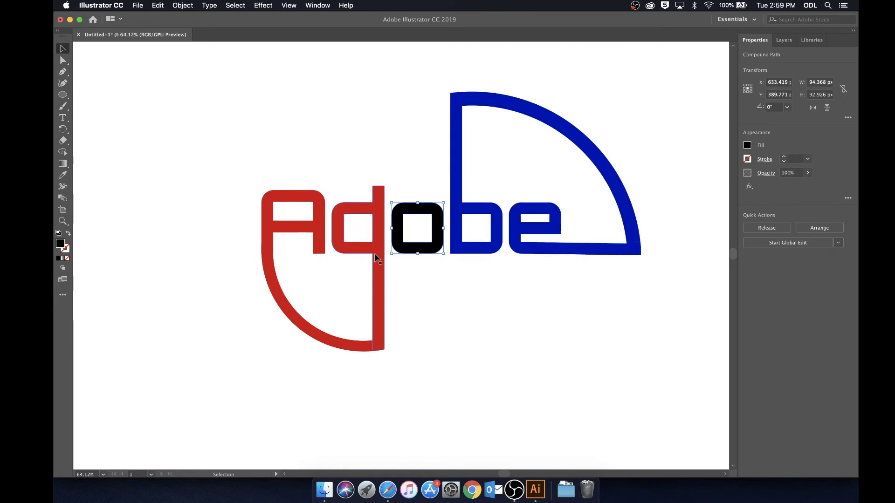
pyautogui.click(464, 240)
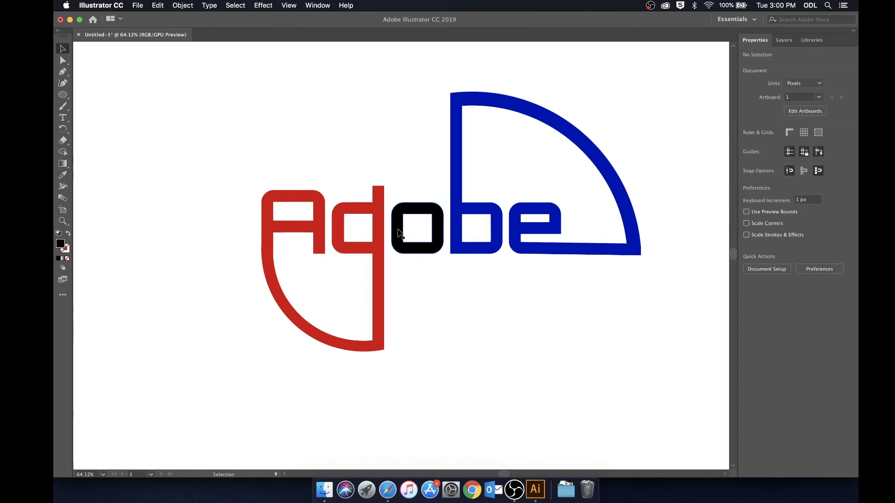
pyautogui.click(399, 231)
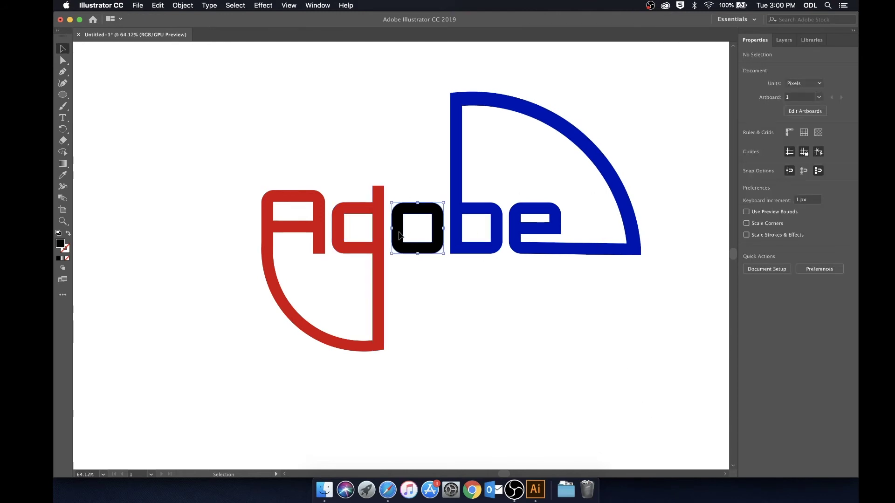
pyautogui.click(63, 165)
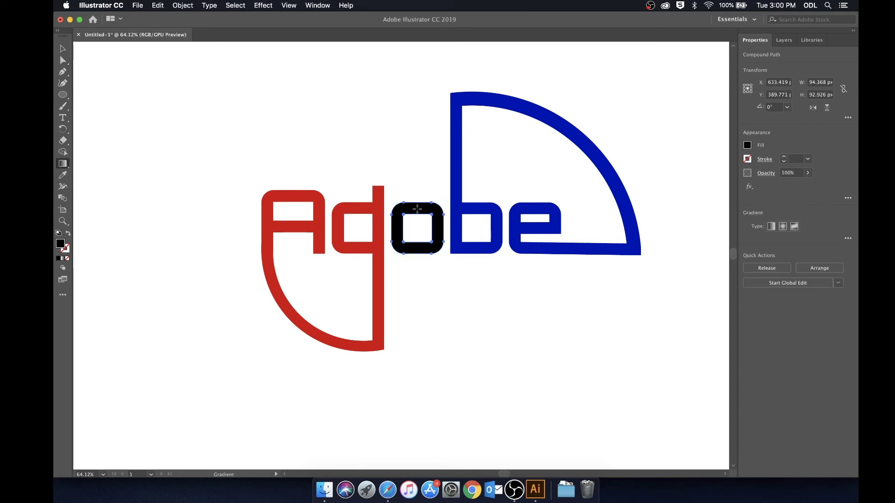
pyautogui.click(417, 209)
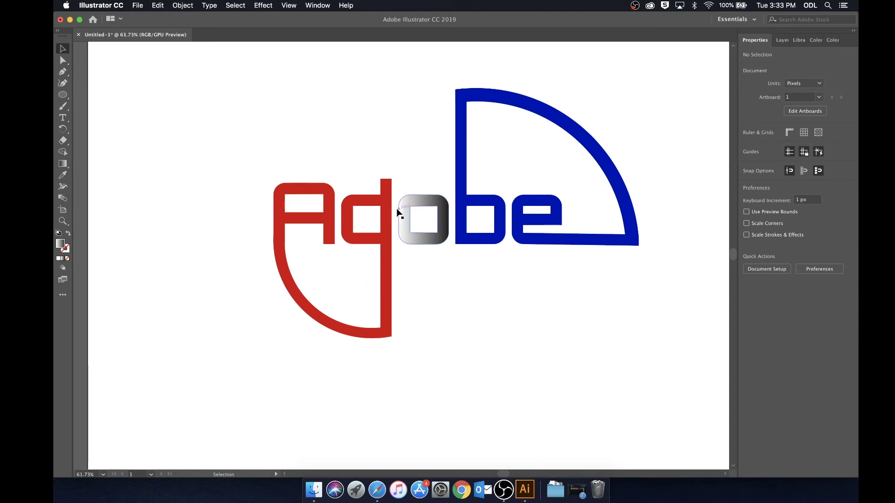
# Set the o's gradient stops to red sampled from the d and blue sampled from the b
pyautogui.click(426, 199)
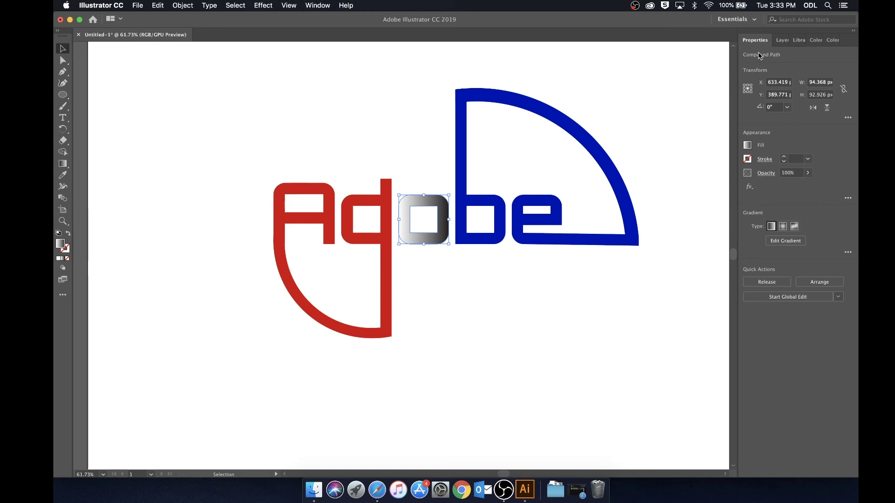
pyautogui.click(747, 146)
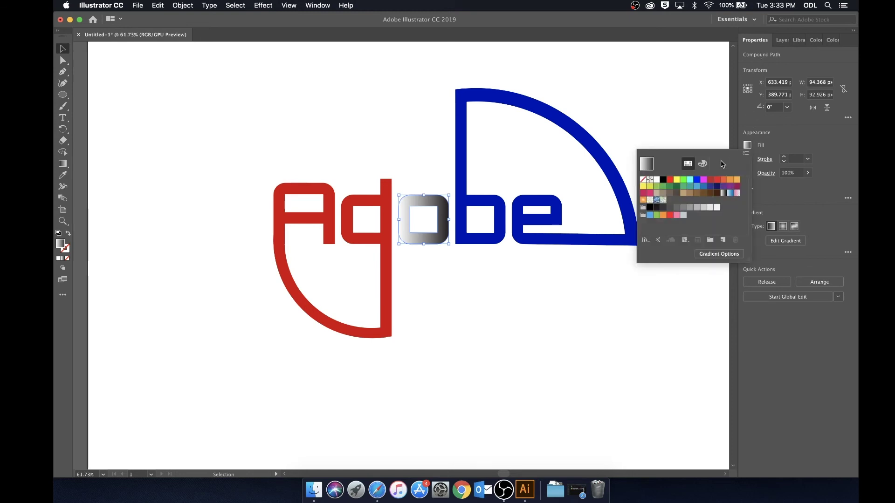
pyautogui.click(705, 255)
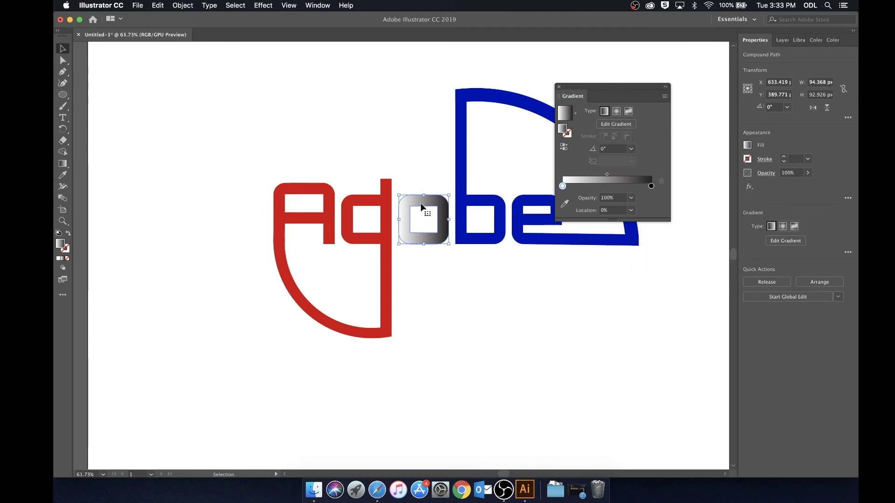
pyautogui.press('i')
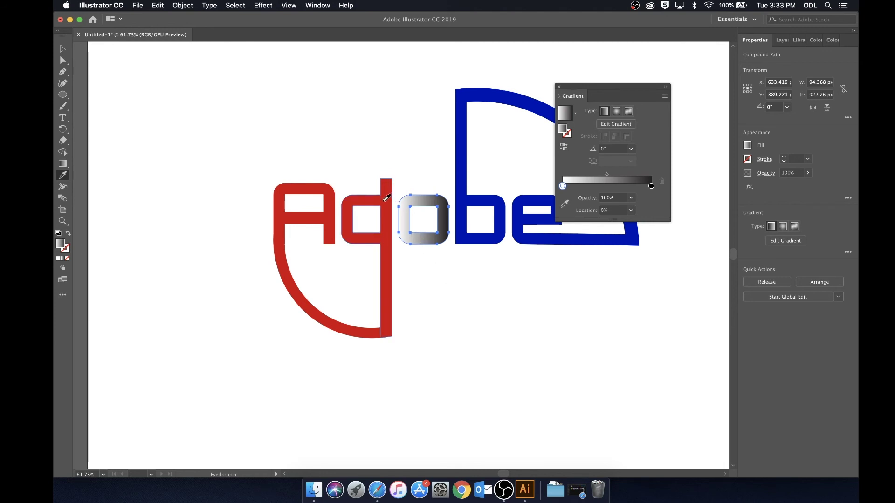
pyautogui.click(386, 198)
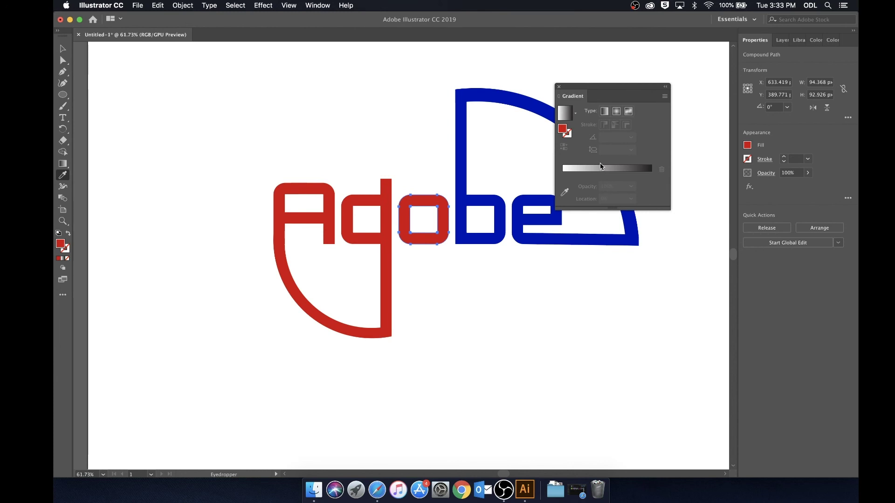
pyautogui.moveTo(564, 130); pyautogui.dragTo(563, 172)
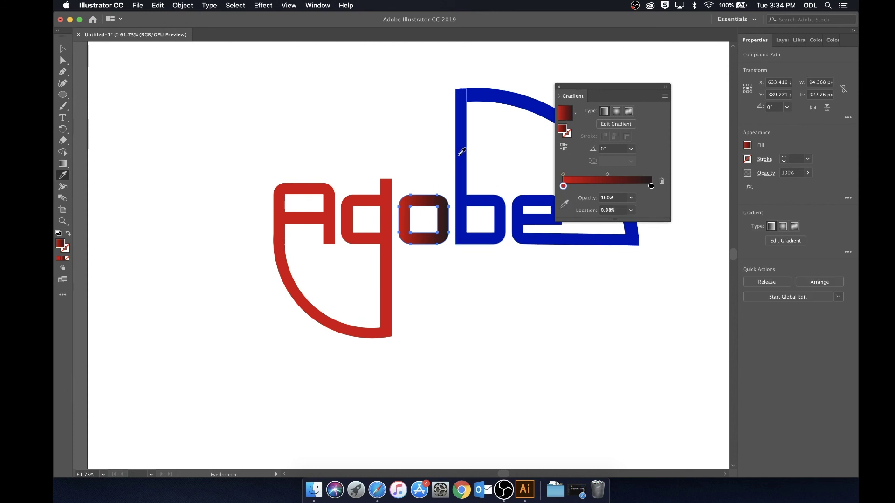
pyautogui.click(463, 124)
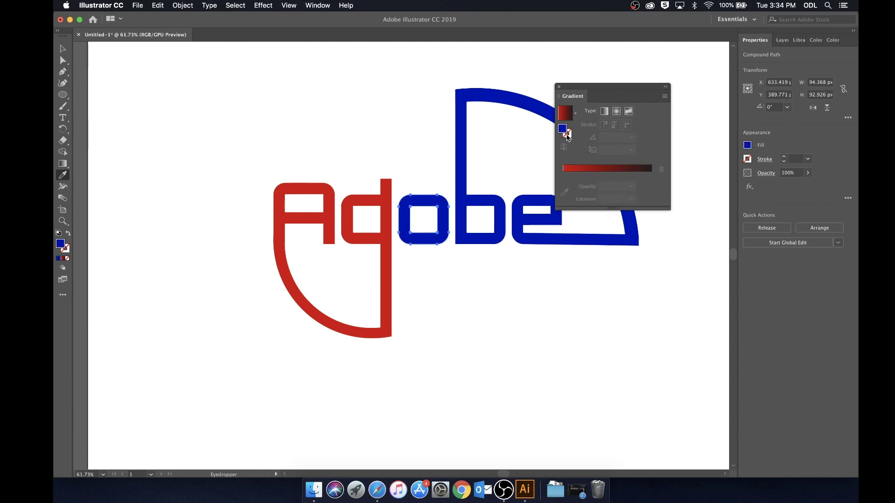
pyautogui.moveTo(564, 132); pyautogui.dragTo(653, 168)
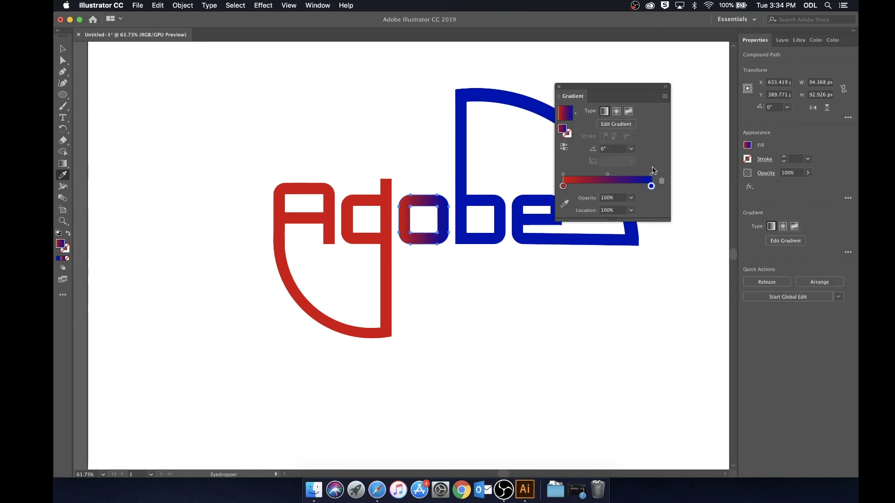
# Deselect the o, close the floating Gradient panel, and zoom out to view the logo
pyautogui.press('v')
pyautogui.click(421, 114)
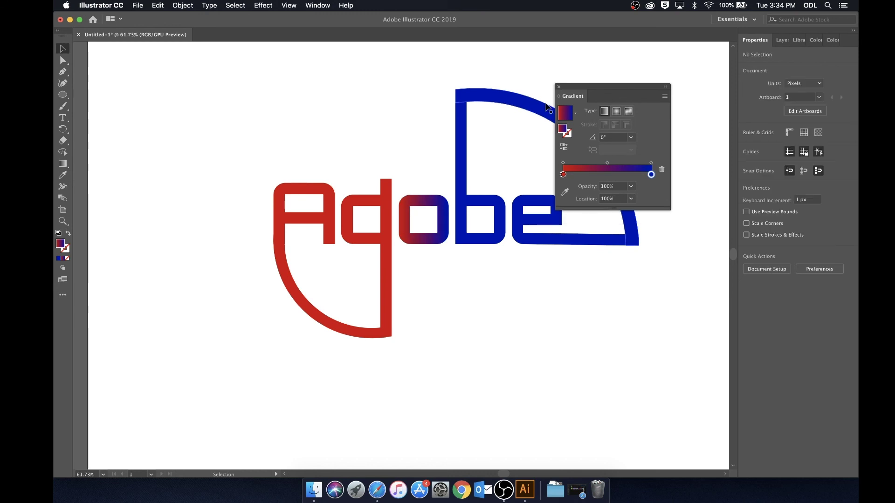
pyautogui.click(558, 86)
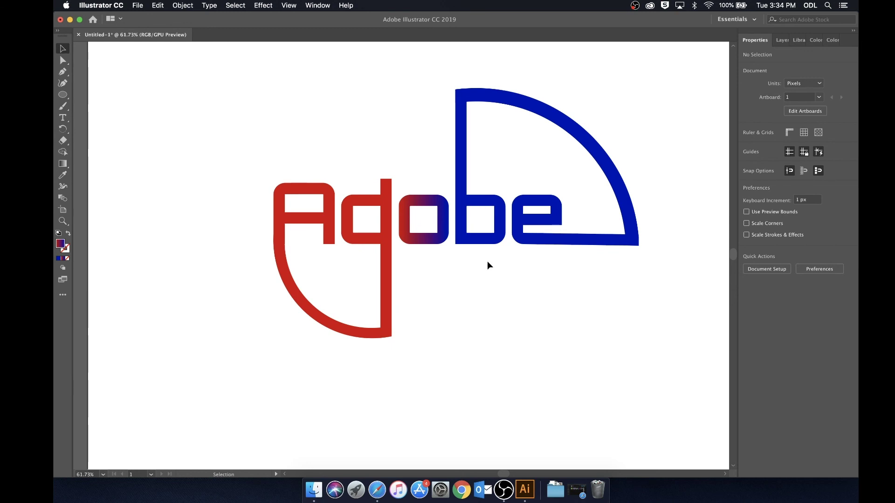
pyautogui.scroll(-2, 487, 261)
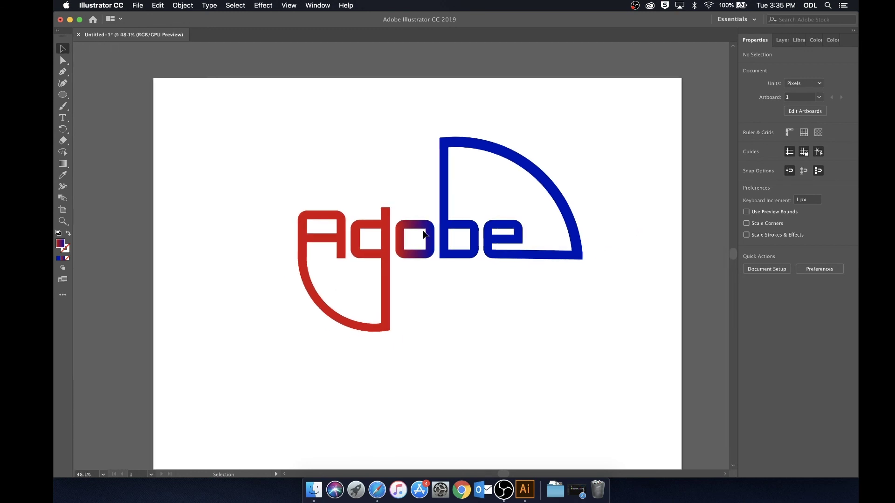